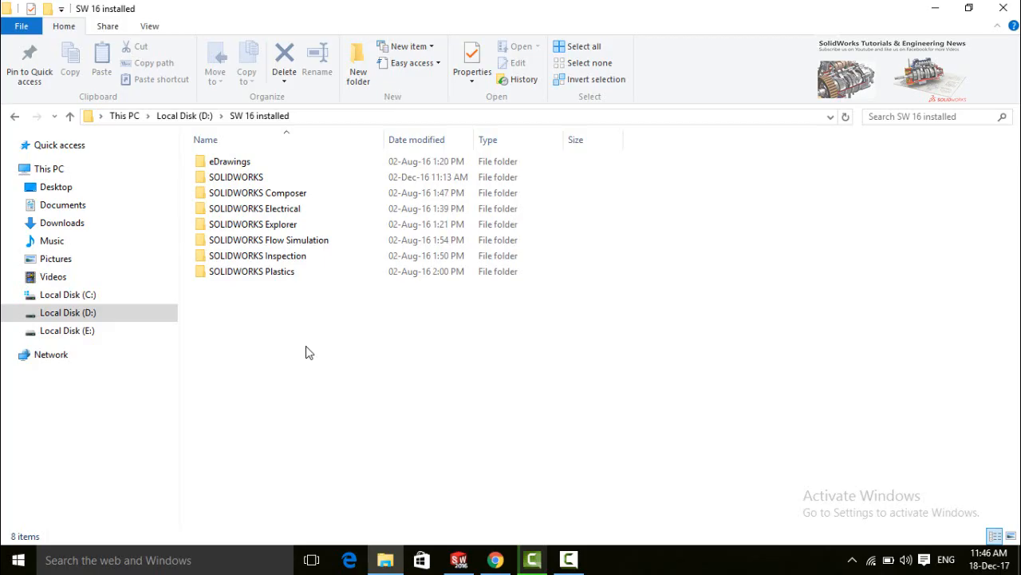
# Open the folder SOLIDWORKS > lang > english > weldment profiles > ansi inch > rectangular tube
pyautogui.doubleClick(204, 179)
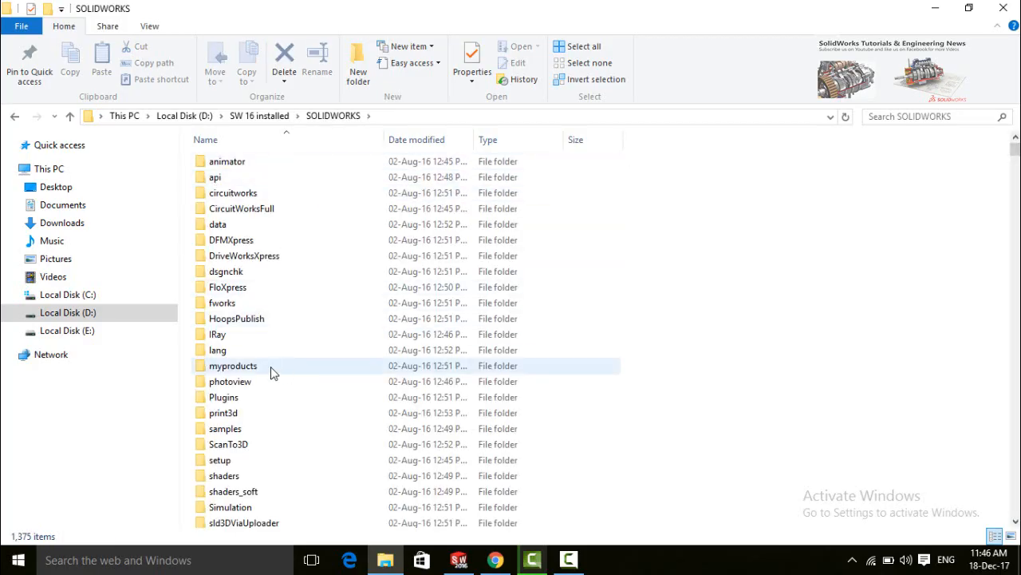
pyautogui.doubleClick(200, 352)
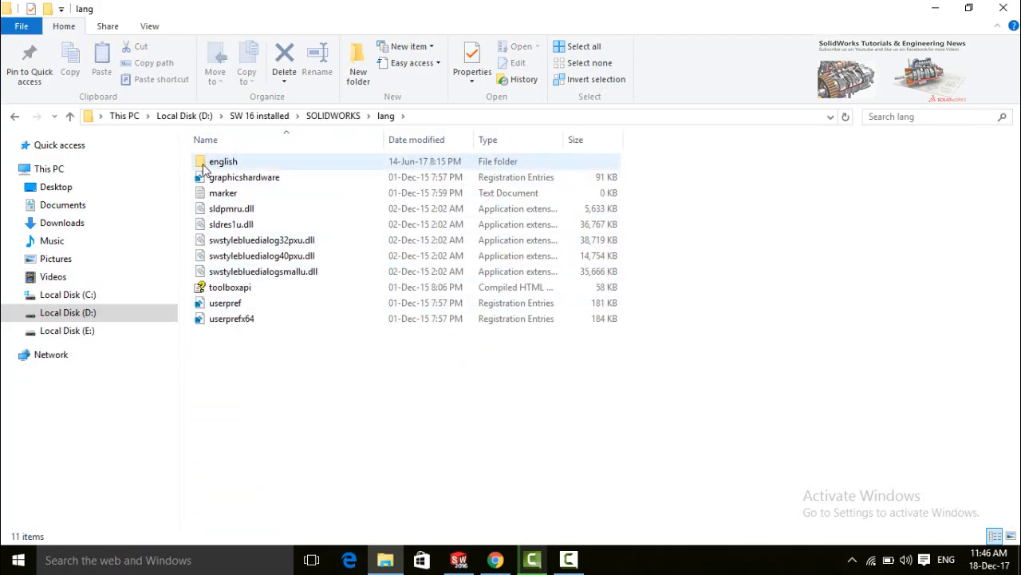
pyautogui.doubleClick(204, 166)
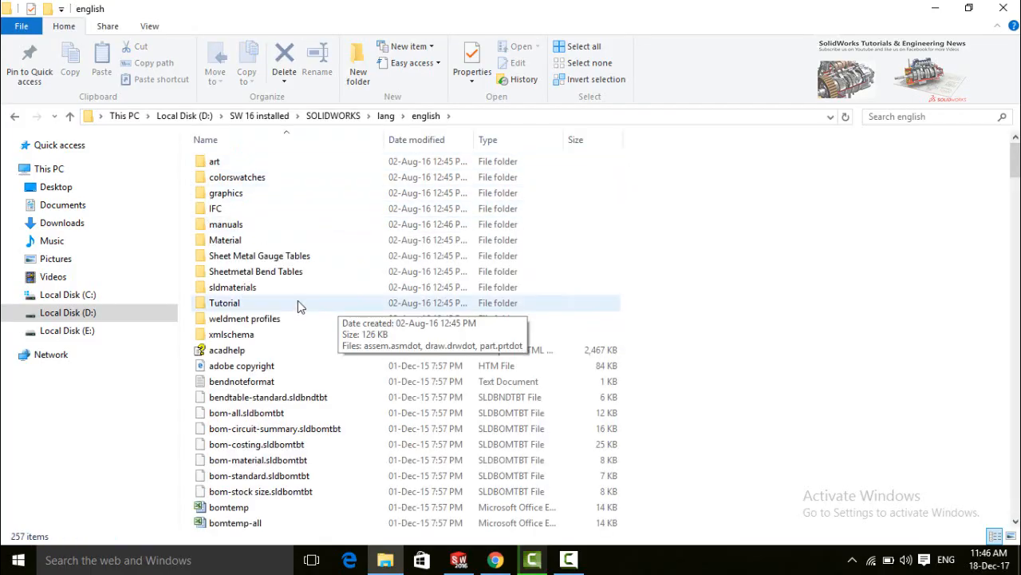
pyautogui.click(202, 321)
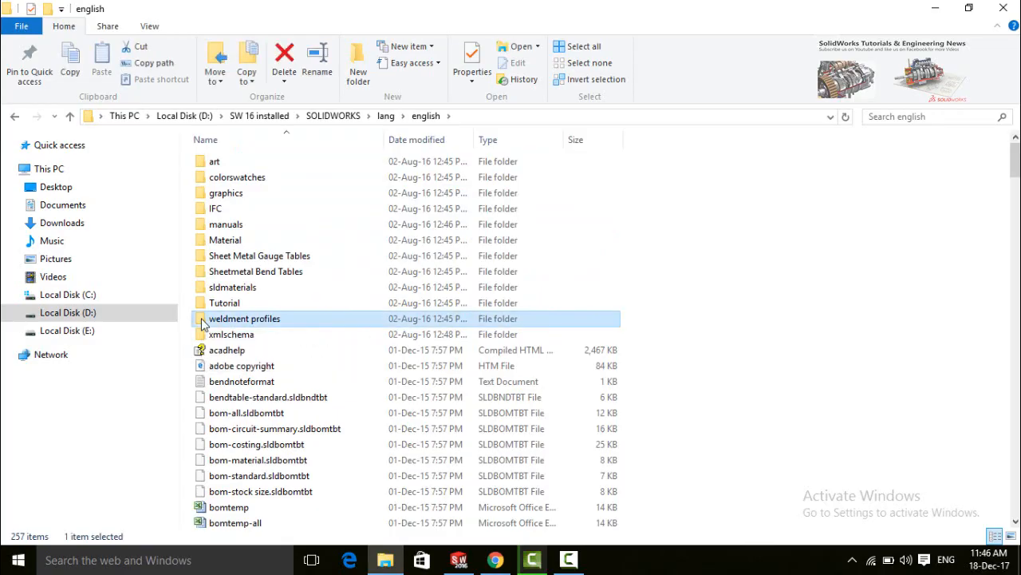
pyautogui.doubleClick(202, 321)
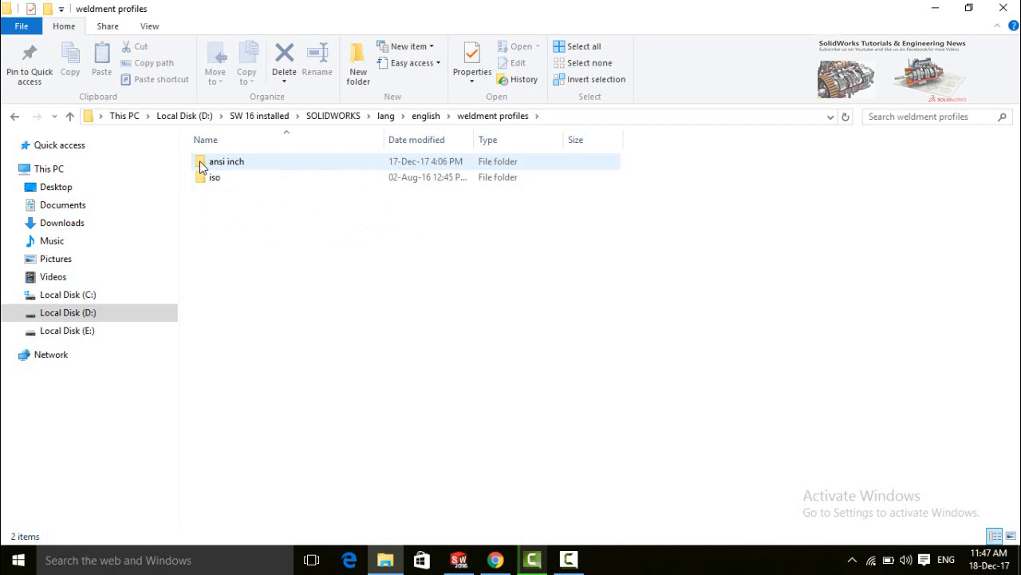
pyautogui.doubleClick(201, 166)
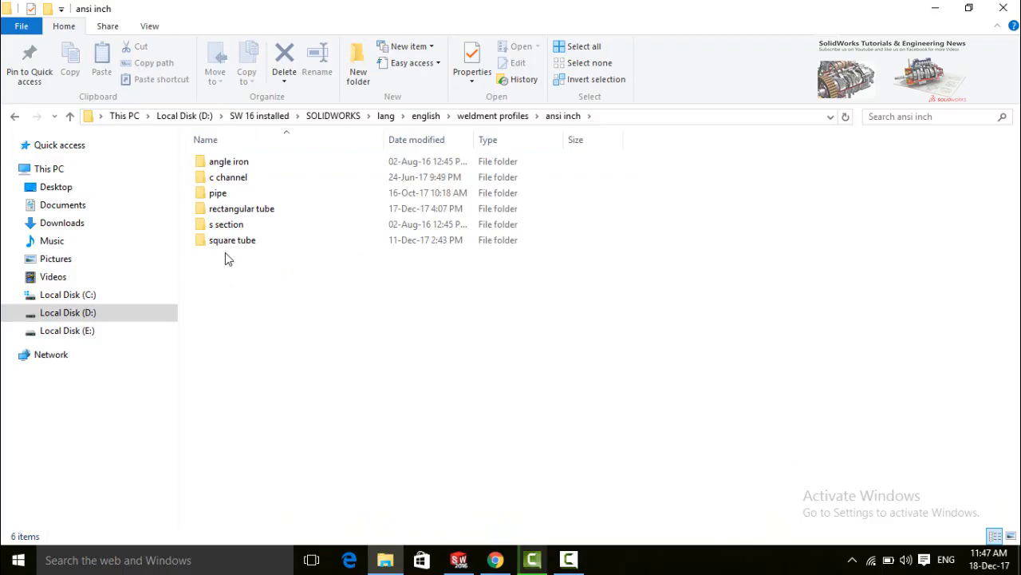
pyautogui.click(203, 211)
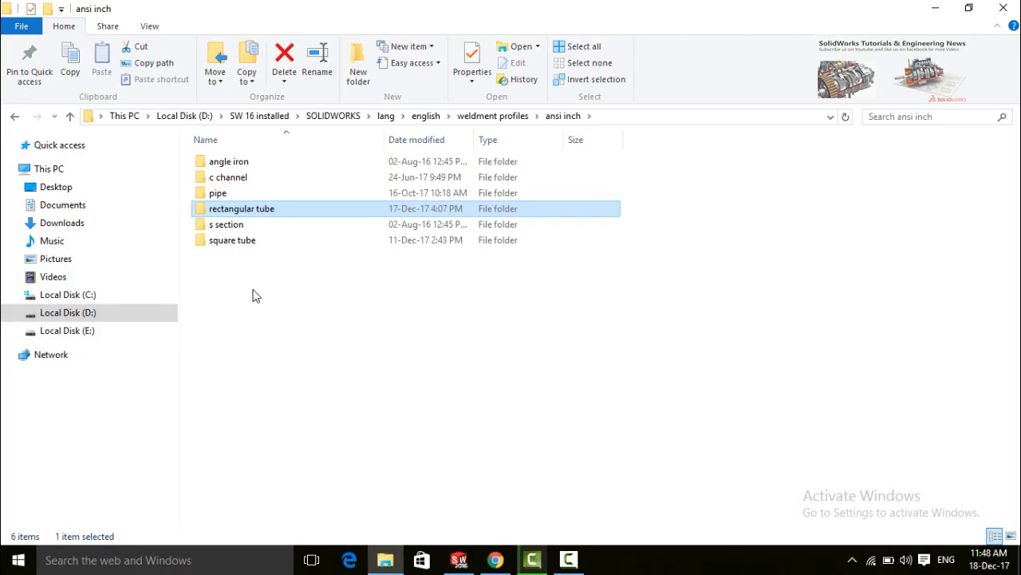
pyautogui.doubleClick(205, 212)
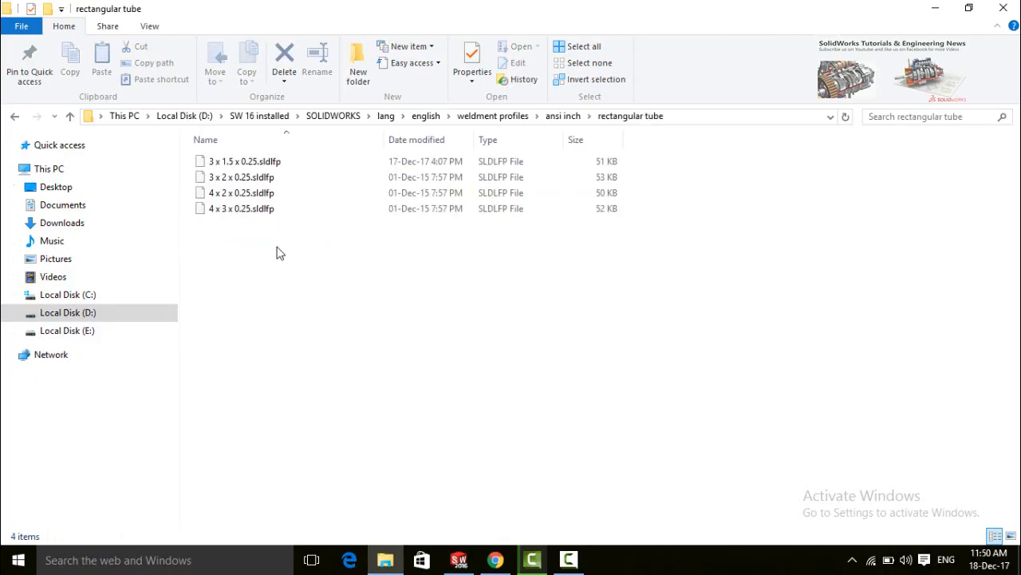
# Copy the profile file 4 x 2 x 0.25.sldlfp and paste it into the parent ansi inch folder
pyautogui.rightClick(229, 197)
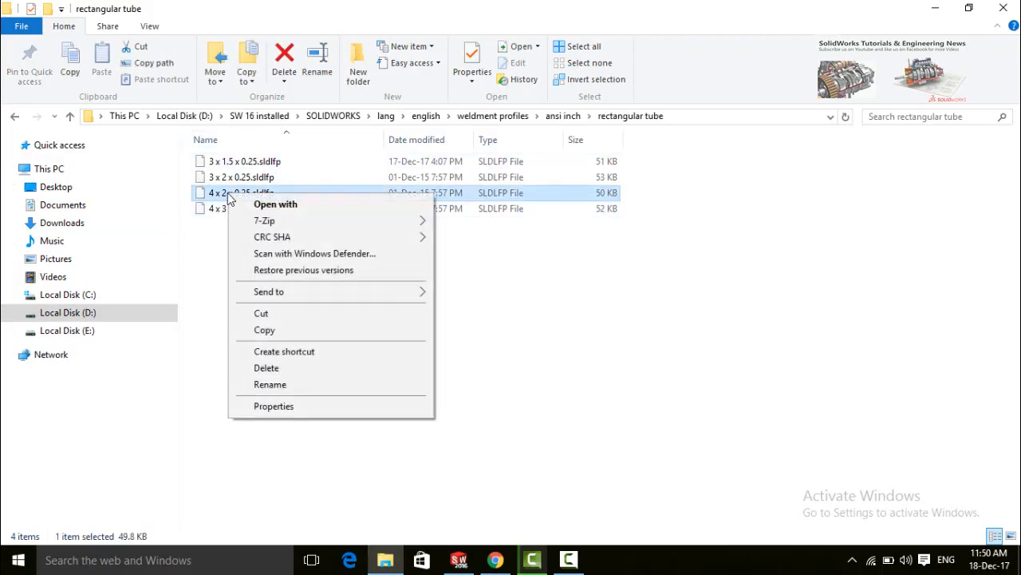
pyautogui.click(268, 331)
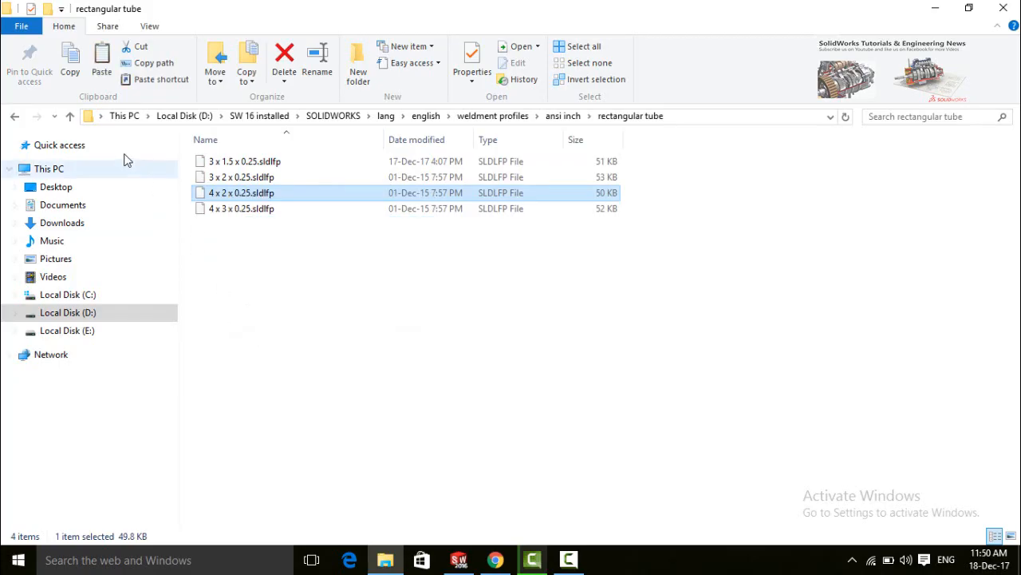
pyautogui.click(71, 117)
pyautogui.rightClick(257, 284)
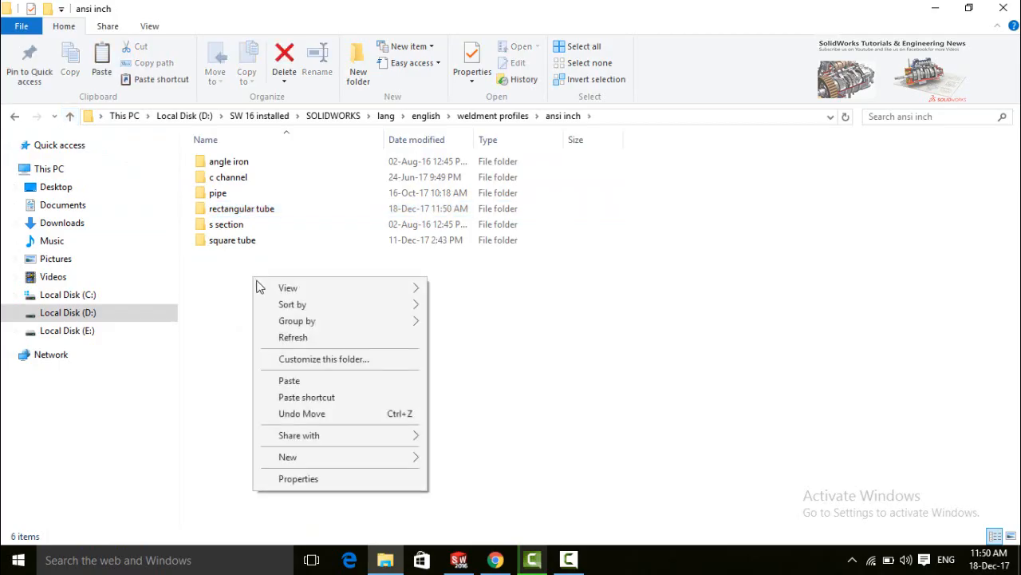
pyautogui.click(303, 381)
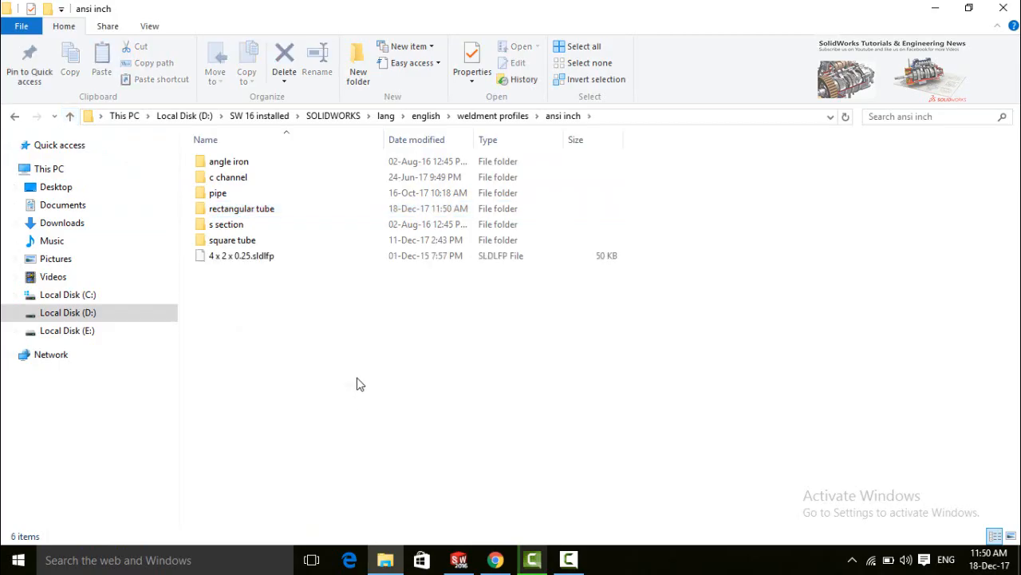
# Rename the copied profile file in the ansi inch folder as 10 x 5 x 0.25.sldlfp
pyautogui.rightClick(214, 259)
pyautogui.click(263, 444)
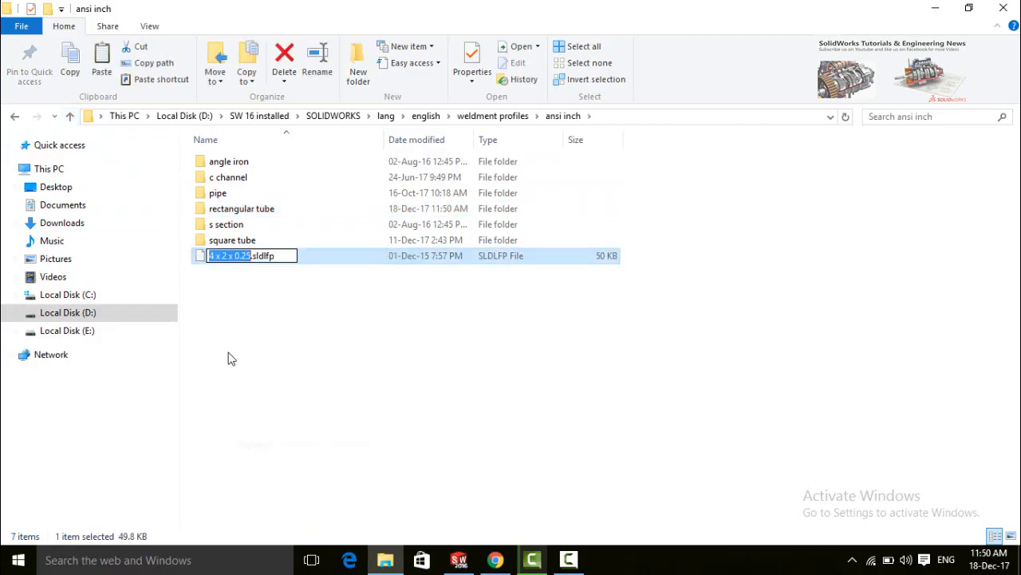
pyautogui.click(208, 255)
pyautogui.press('Delete')
pyautogui.press('Delete')
pyautogui.write('10')
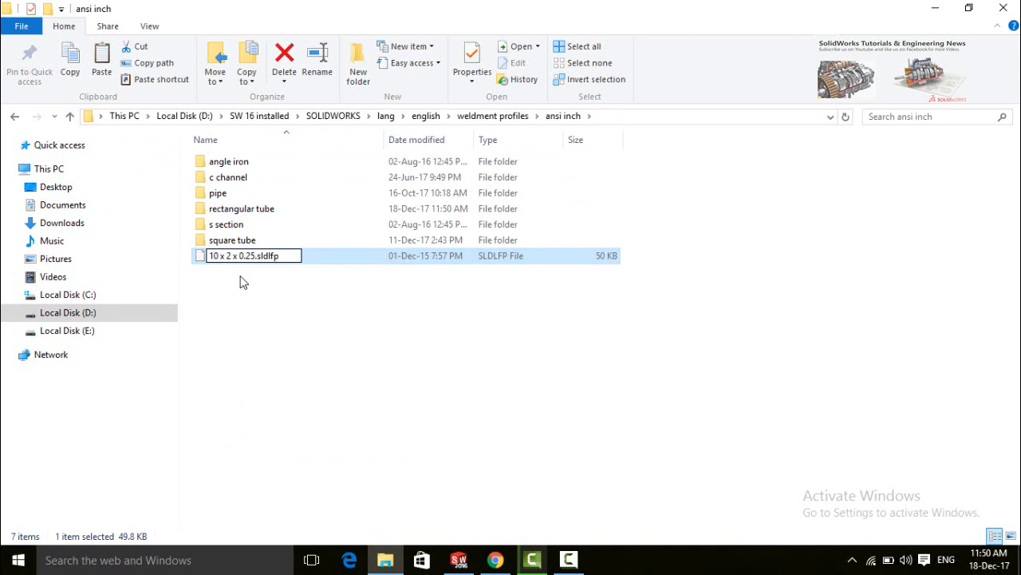
pyautogui.press('Right')
pyautogui.press('Right')
pyautogui.press('Delete')
pyautogui.write('5')
pyautogui.click(320, 355)
# Move the 10 x 5 x 0.25.sldlfp file from the ansi inch folder into the rectangular tube folder
pyautogui.click(223, 264)
pyautogui.rightClick(225, 264)
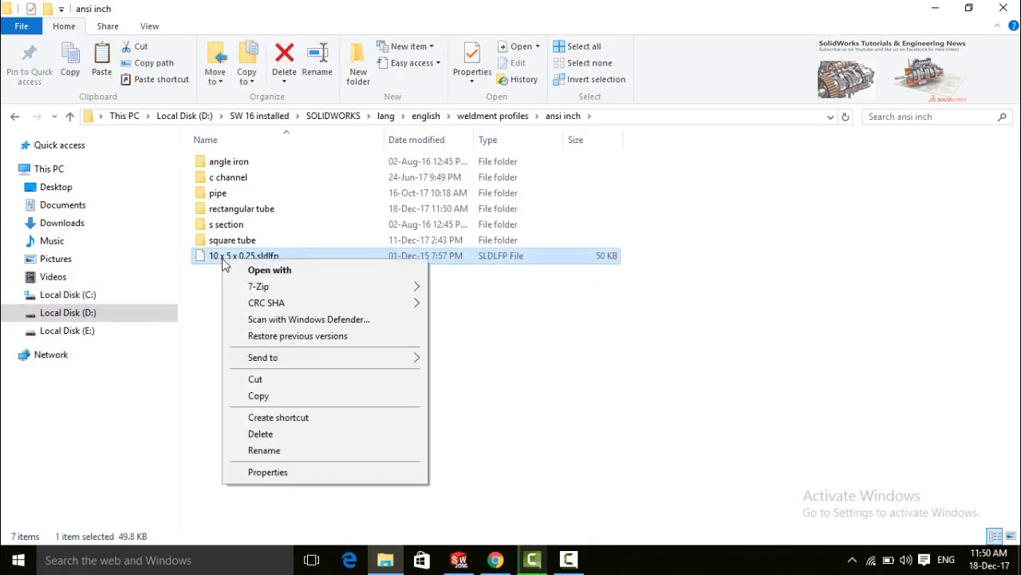
pyautogui.click(261, 380)
pyautogui.doubleClick(225, 209)
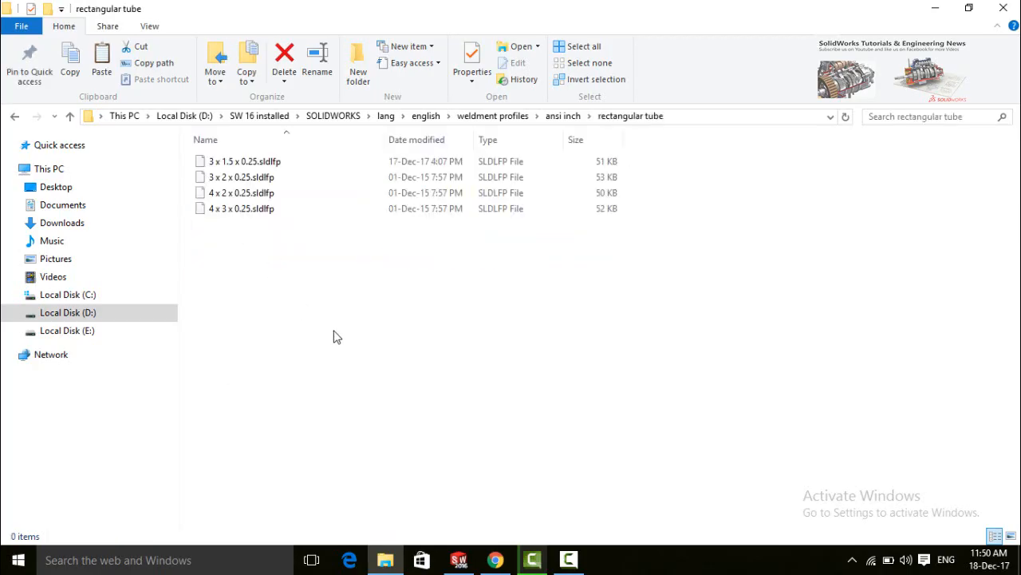
pyautogui.rightClick(243, 280)
pyautogui.click(252, 385)
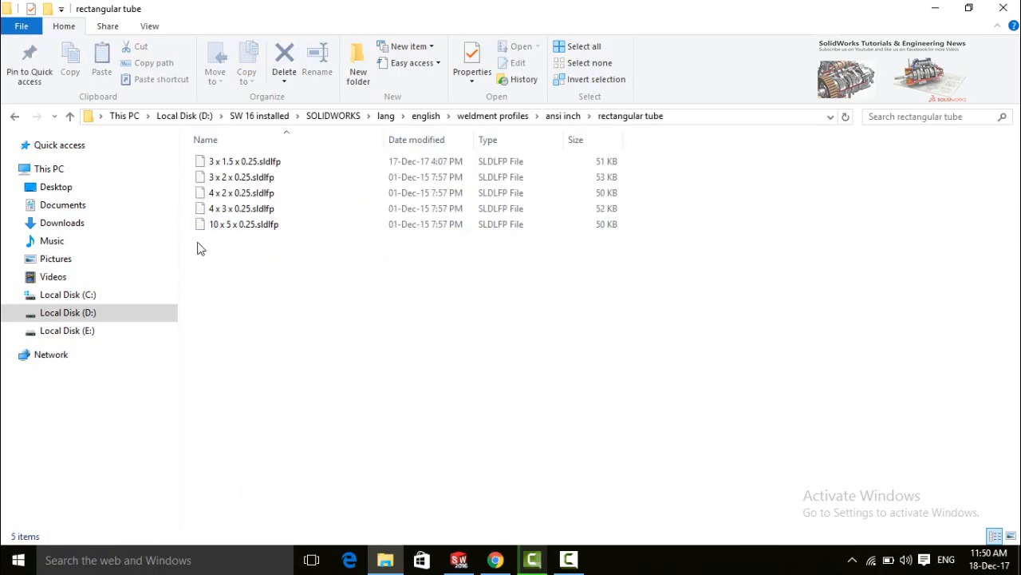
# Open 10 x 5 x 0.25.sldlfp in SOLIDWORKS and start editing its profile sketch, Sketch1
pyautogui.moveTo(200, 227)
pyautogui.mouseDown()
pyautogui.moveTo(314, 289)
pyautogui.moveTo(416, 417)
pyautogui.moveTo(322, 351)
pyautogui.moveTo(493, 494)
pyautogui.moveTo(467, 563)
pyautogui.moveTo(455, 563)
pyautogui.moveTo(413, 320)
pyautogui.moveTo(453, 328)
pyautogui.mouseUp()
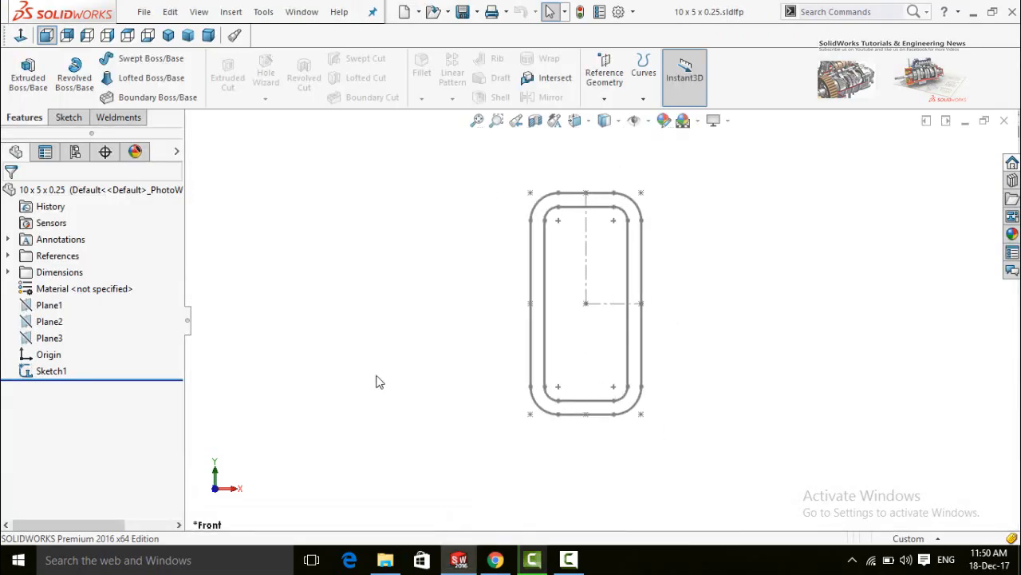
pyautogui.click(48, 371)
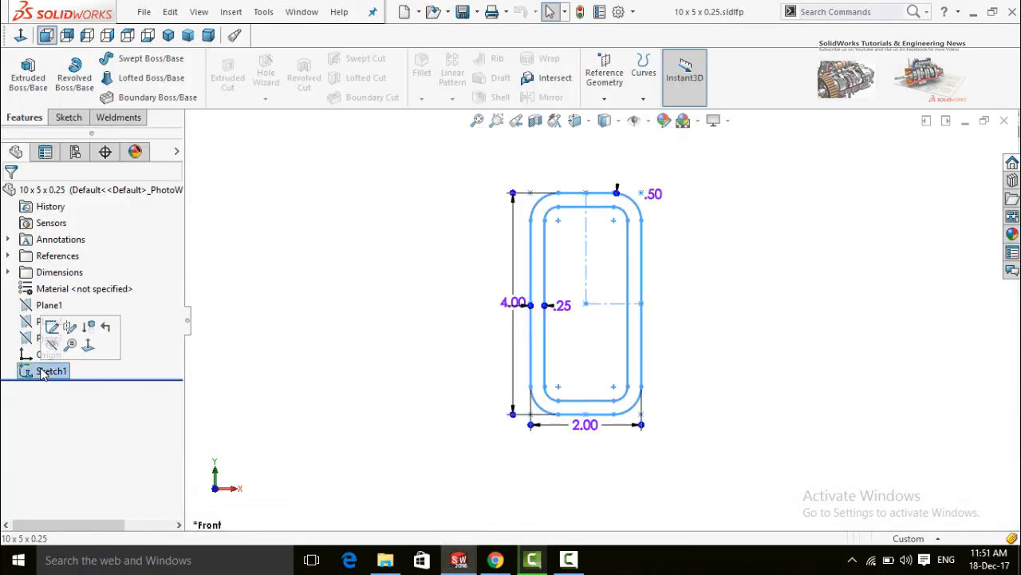
pyautogui.click(52, 327)
pyautogui.scroll(-1, 718, 427)
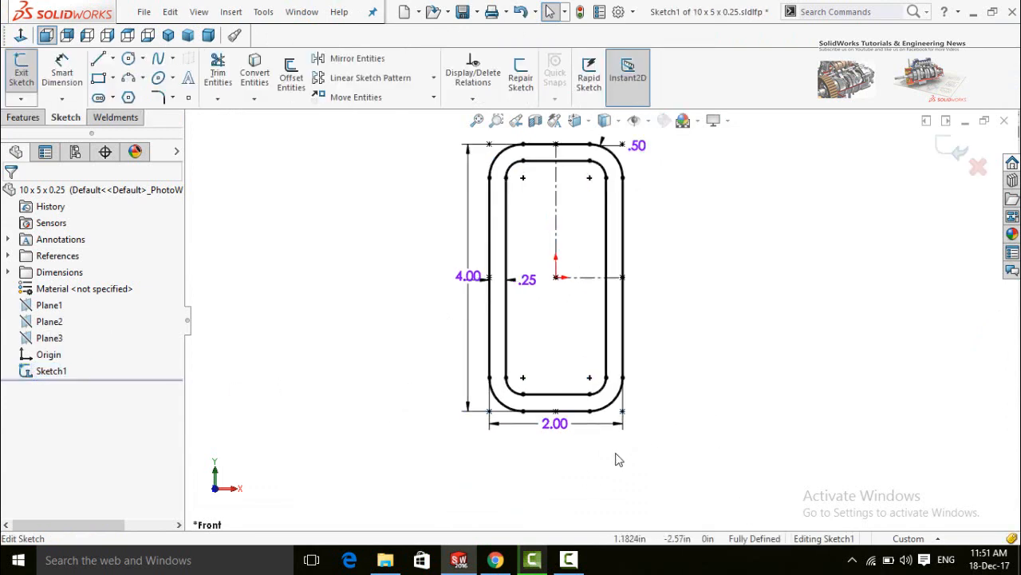
pyautogui.scroll(1, 498, 235)
# Move the tube profile's width dimension further below the outline and set it to 5 inches
pyautogui.moveTo(547, 400); pyautogui.dragTo(547, 435)
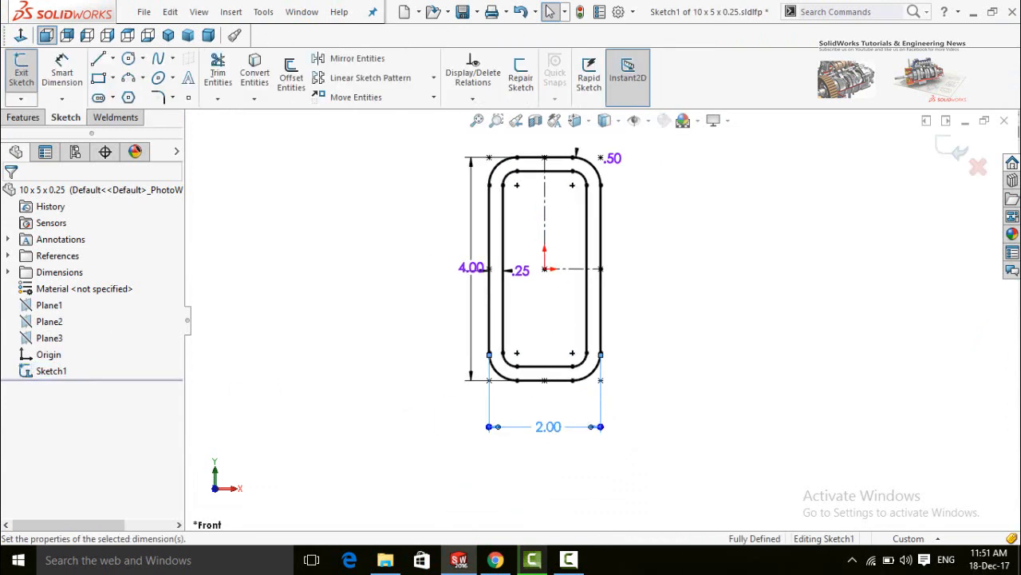
pyautogui.click(547, 431)
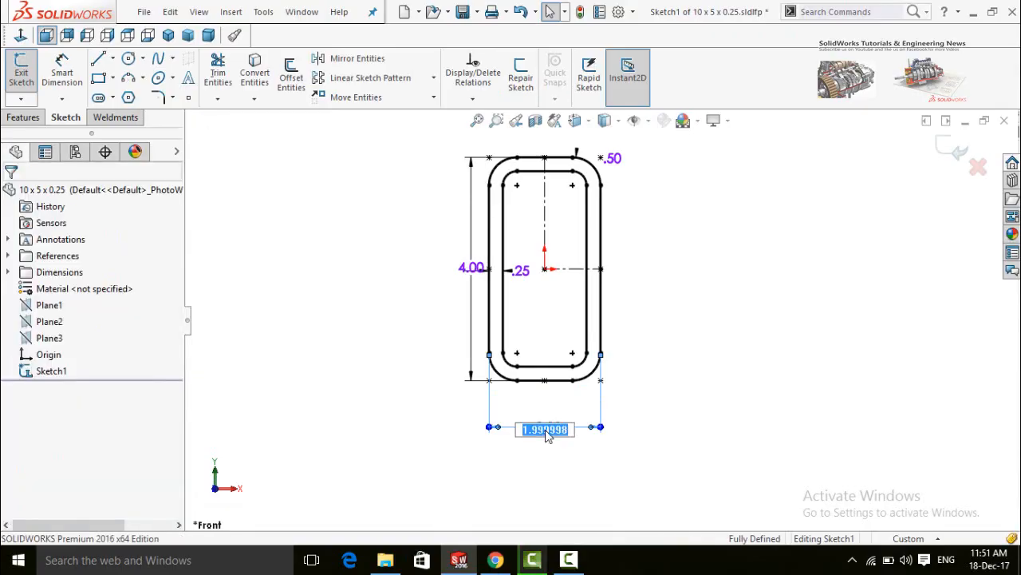
pyautogui.write('5')
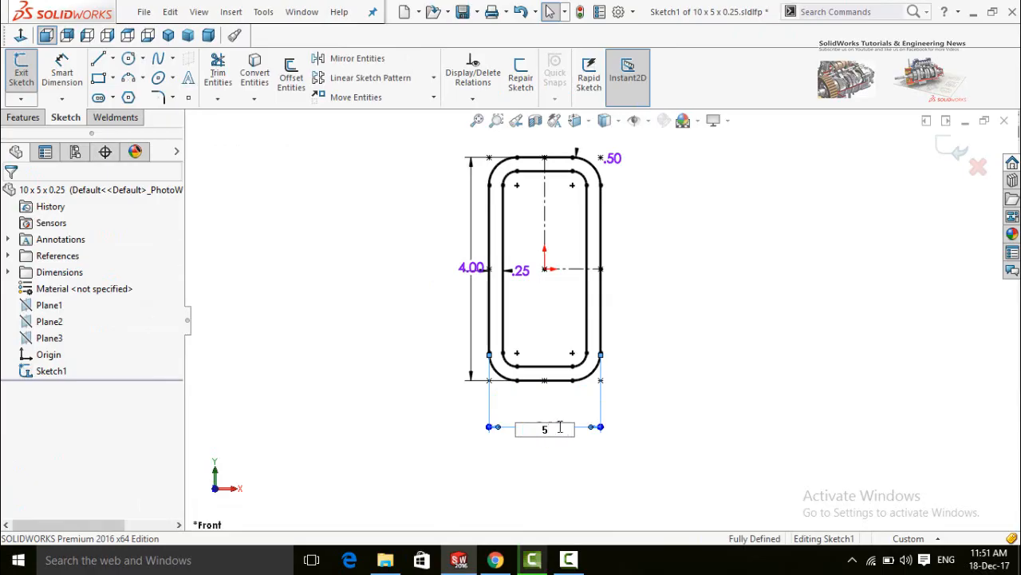
pyautogui.press('Return')
# Set the tube profile's overall height dimension to 10 inches
pyautogui.click(334, 272)
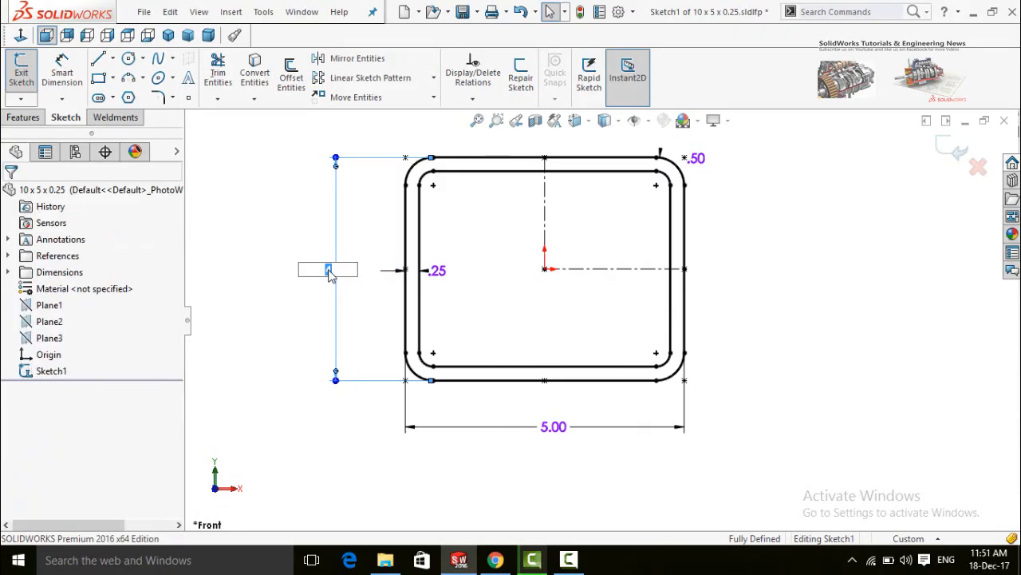
pyautogui.press('Return')
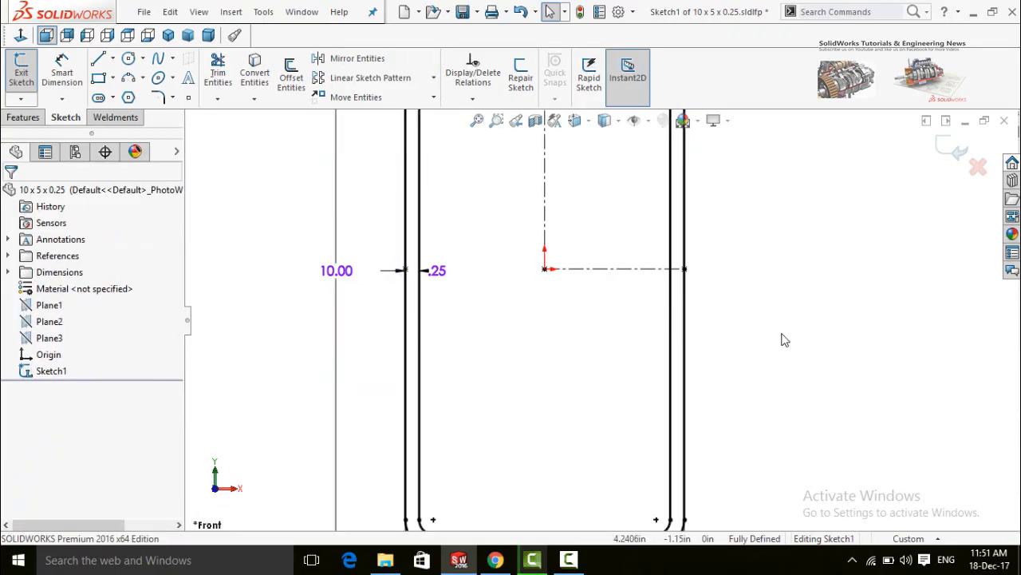
pyautogui.press('f')
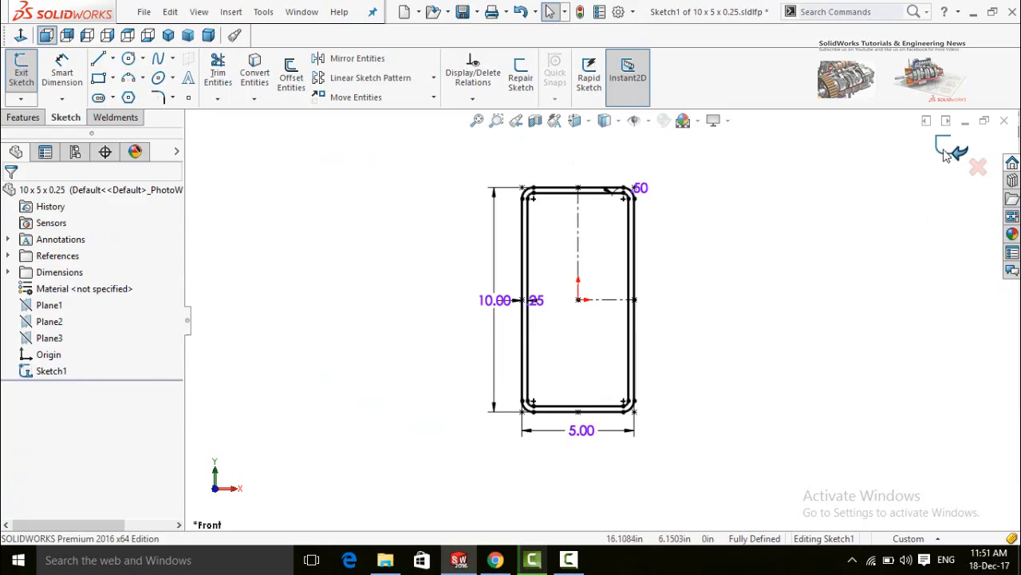
# Exit the profile sketch and close the 10 x 5 x 0.25 document, saving all changes
pyautogui.click(948, 154)
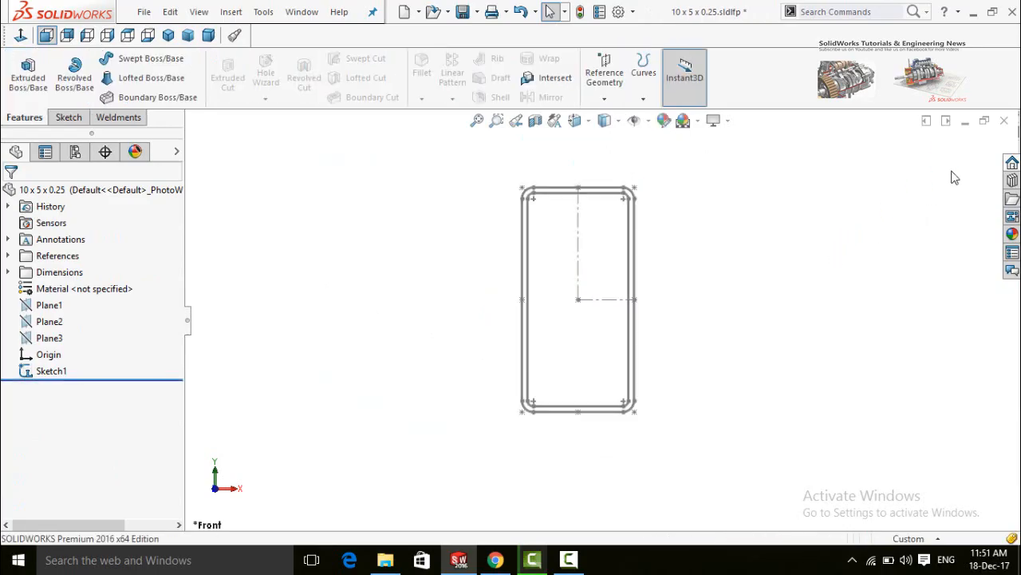
pyautogui.click(1004, 119)
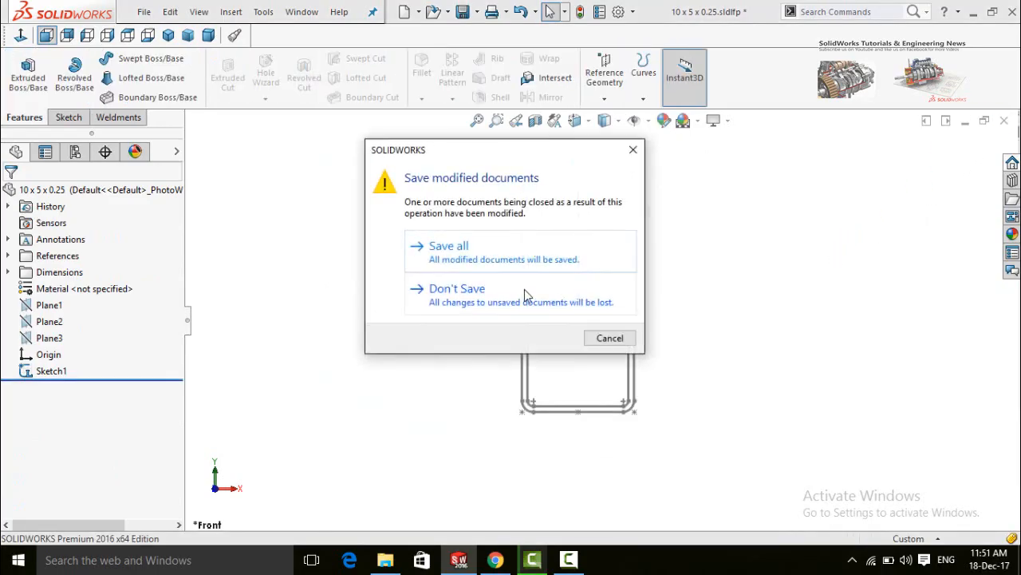
pyautogui.click(458, 249)
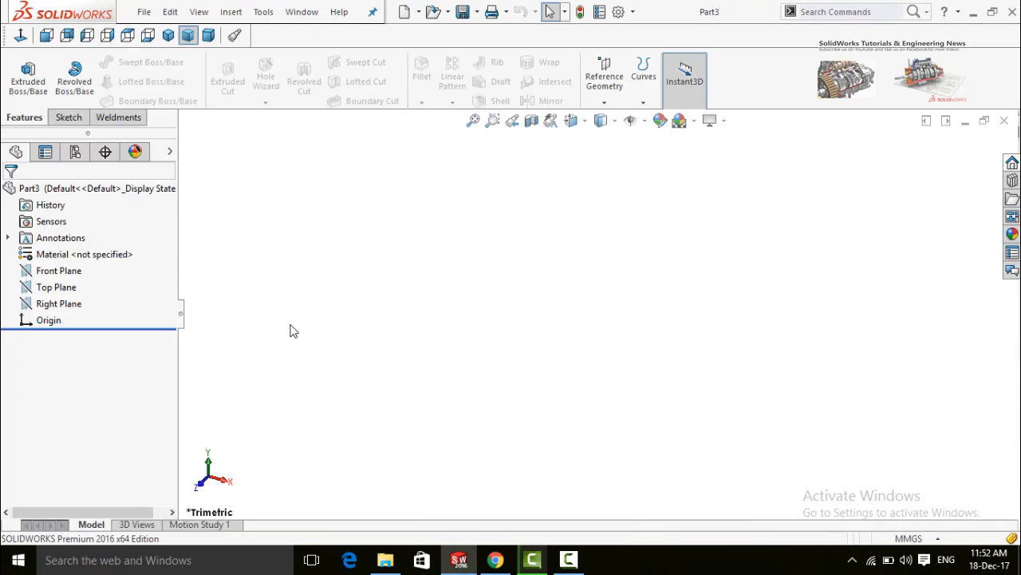
# On the new part's Front Plane, sketch three connected lines from the origin: horizontal, sloping up to the right, then horizontal about 223 mm long
pyautogui.click(63, 276)
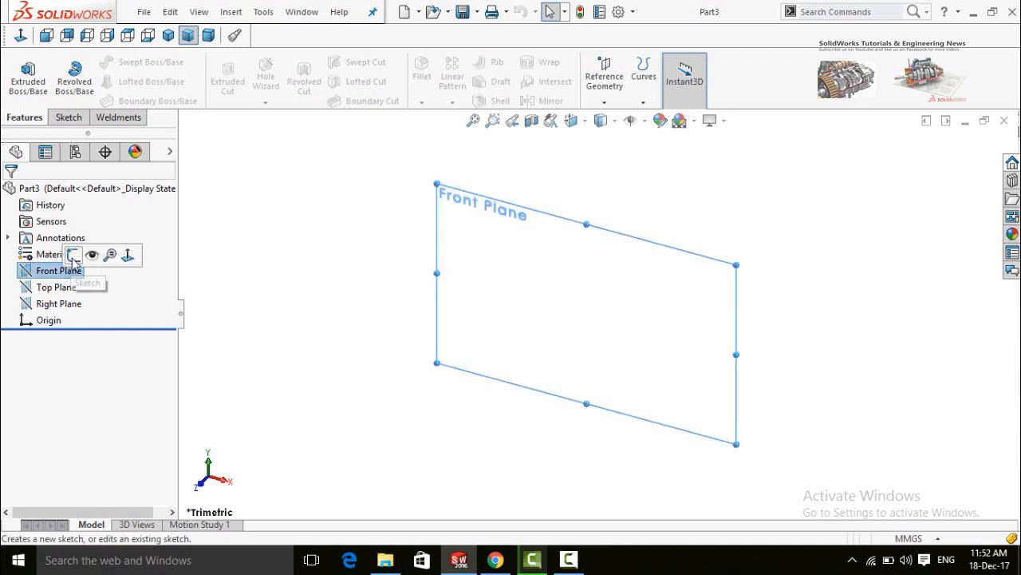
pyautogui.click(74, 254)
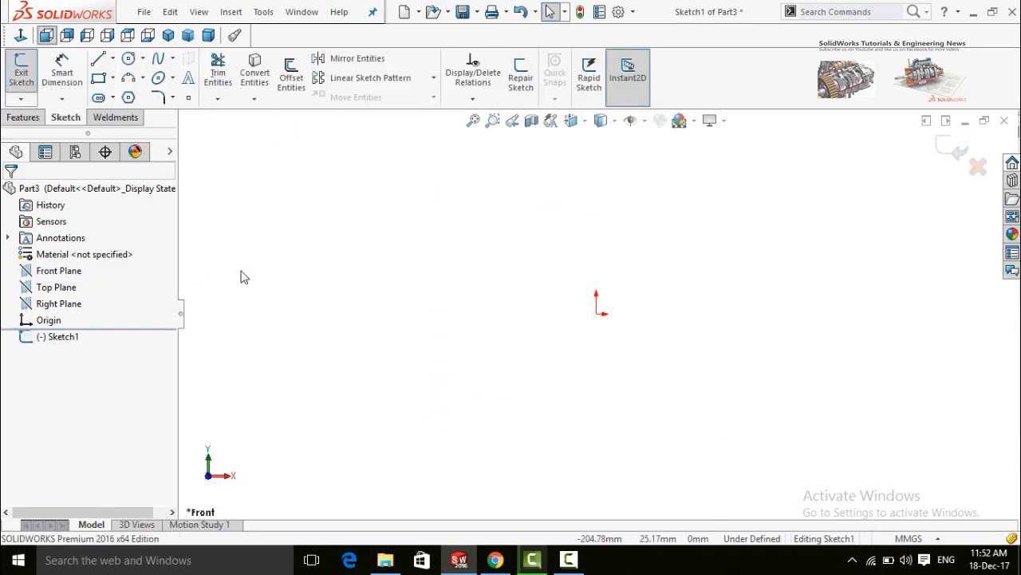
pyautogui.click(98, 58)
pyautogui.click(596, 314)
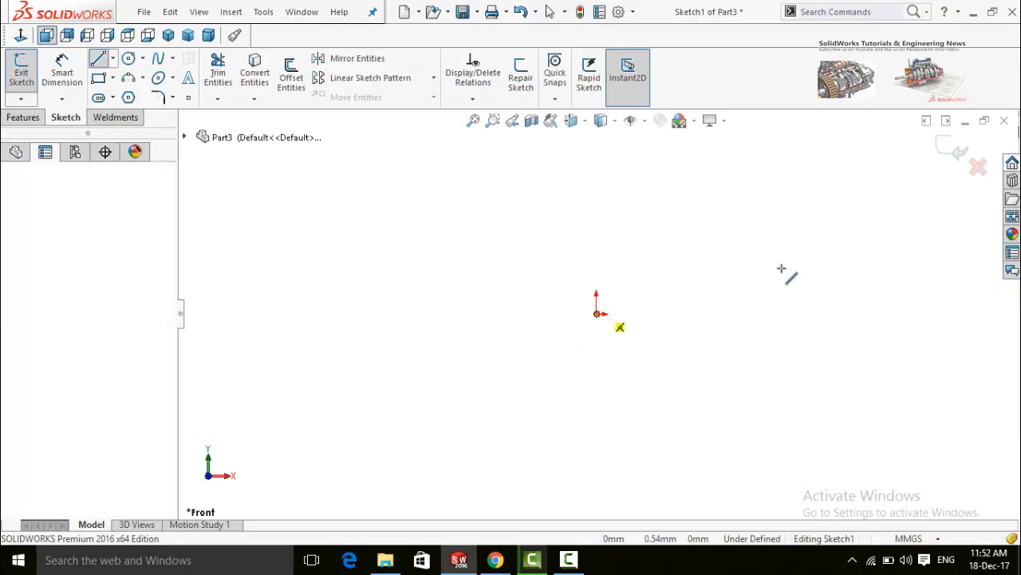
pyautogui.click(755, 313)
pyautogui.click(816, 206)
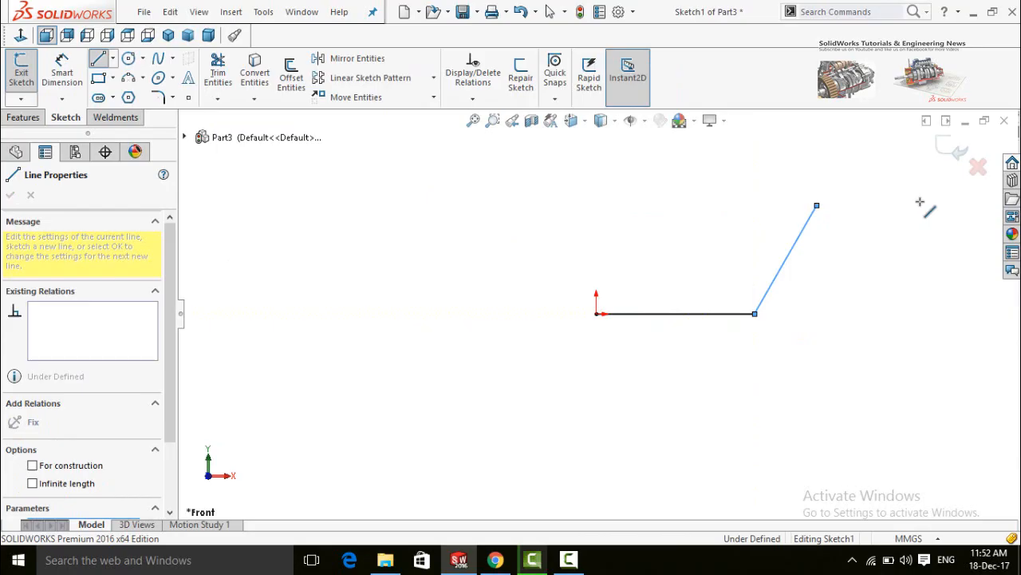
pyautogui.click(971, 205)
pyautogui.press('Escape')
pyautogui.scroll(1, 867, 297)
pyautogui.scroll(1, 865, 293)
pyautogui.scroll(-2, 834, 267)
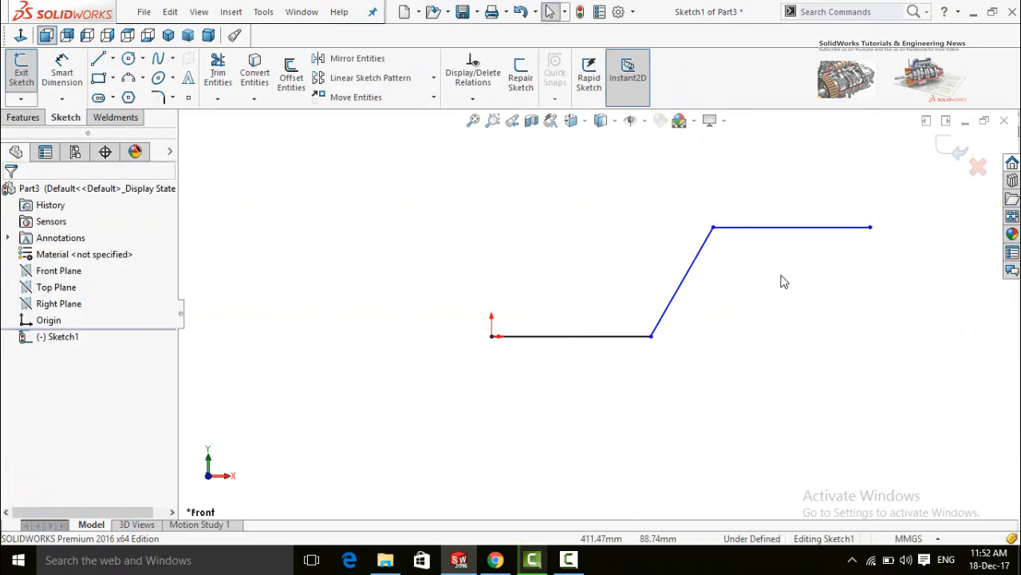
# Dimension the upper horizontal line's length to 5 ft and exit the path sketch
pyautogui.moveTo(765, 257); pyautogui.dragTo(769, 228, button='right')
pyautogui.click(783, 227)
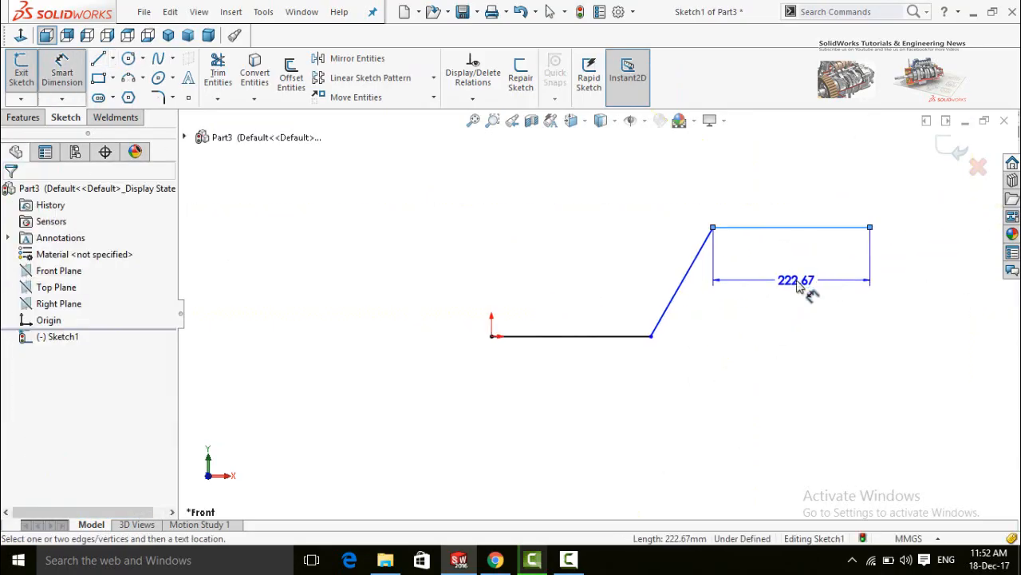
pyautogui.click(801, 289)
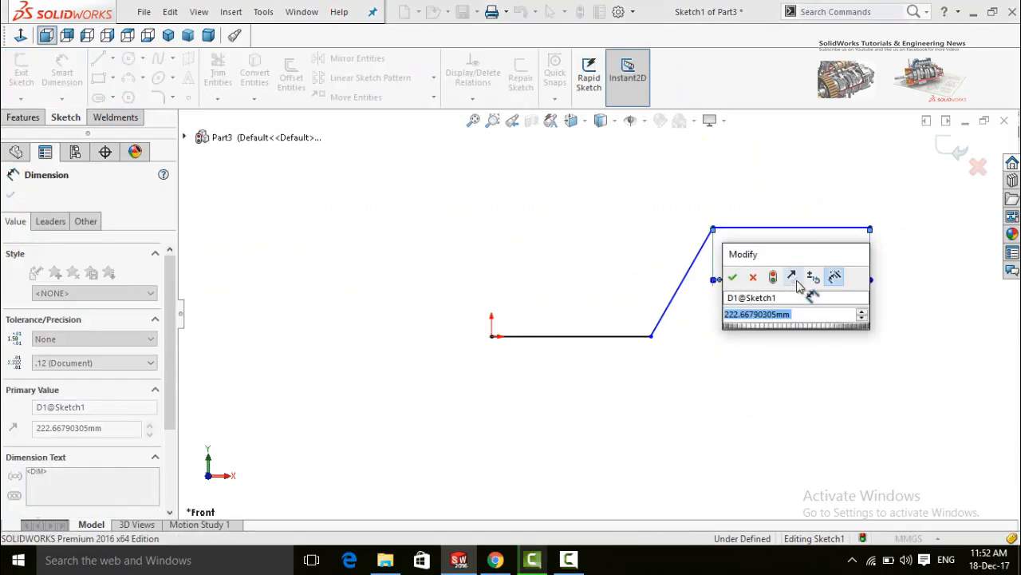
pyautogui.write('60in')
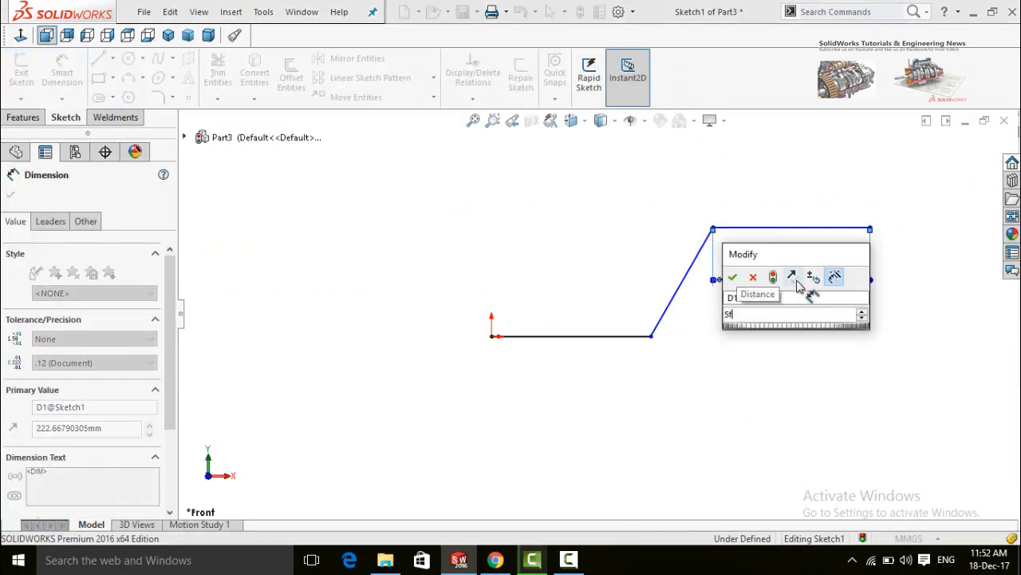
pyautogui.press('Return')
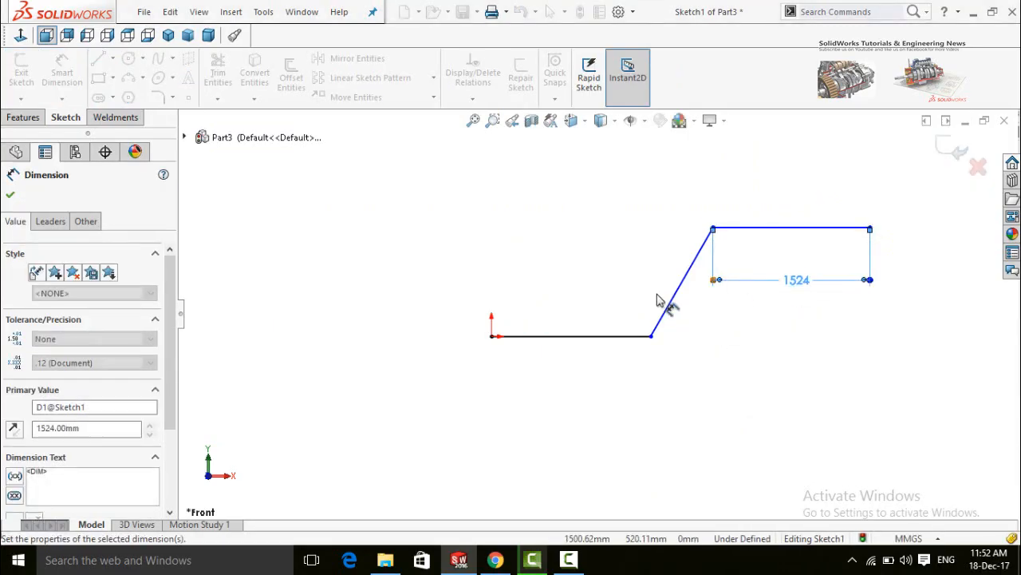
pyautogui.click(954, 143)
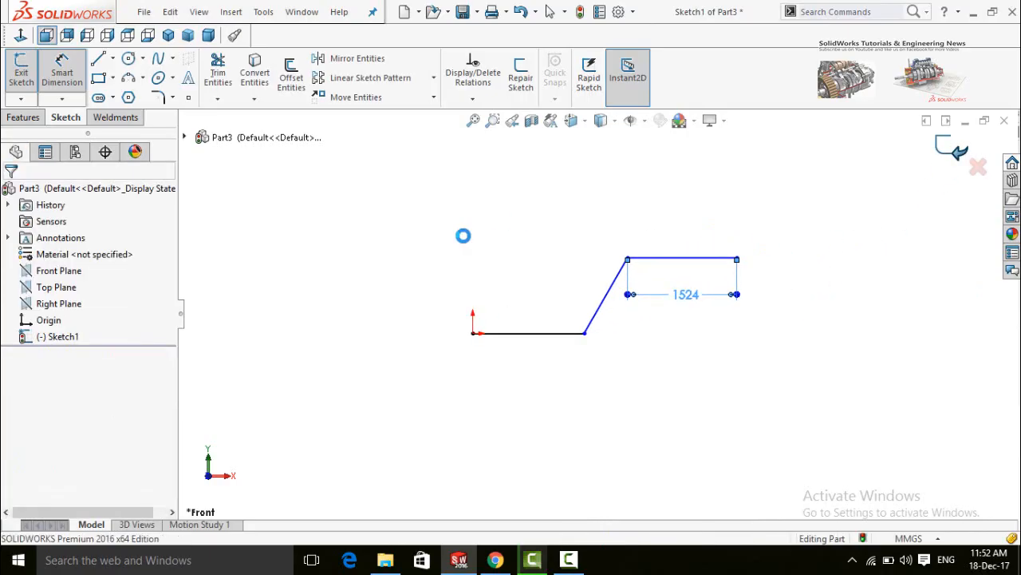
# Start a weldment structural member with the ansi inch standard, rectangular tube type and 10 x 5 x 0.25 size
pyautogui.click(116, 118)
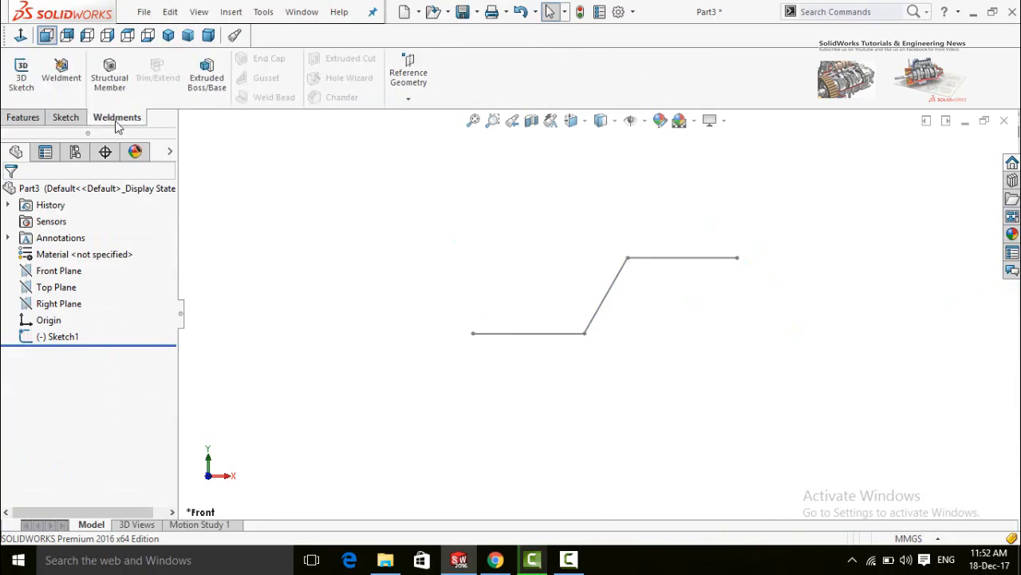
pyautogui.click(112, 80)
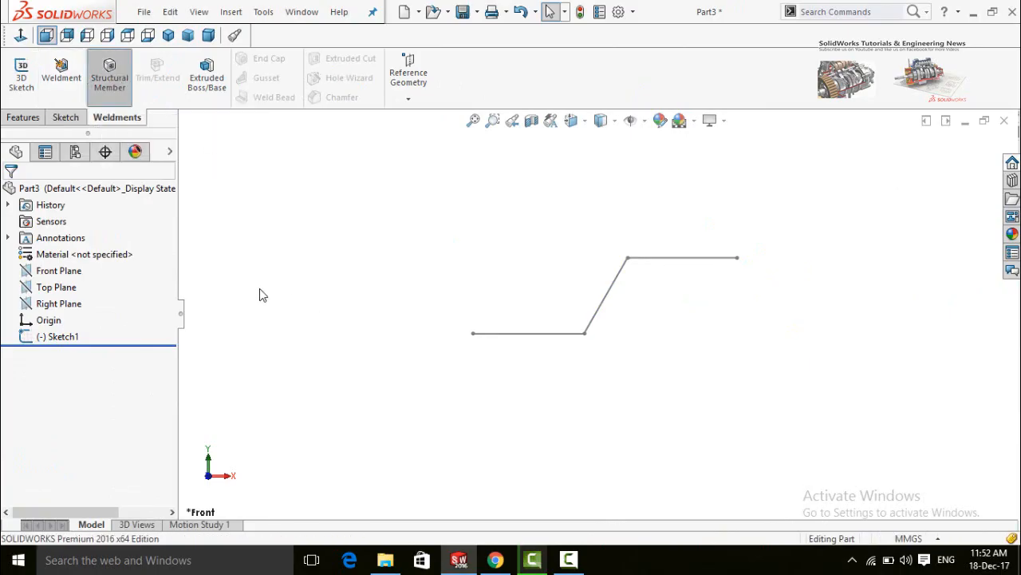
pyautogui.click(50, 291)
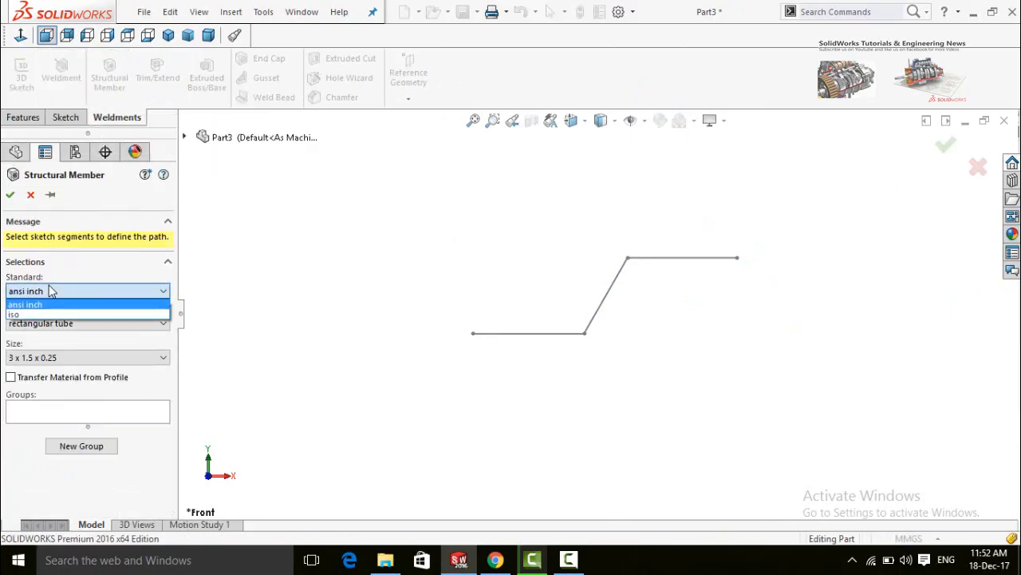
pyautogui.click(52, 291)
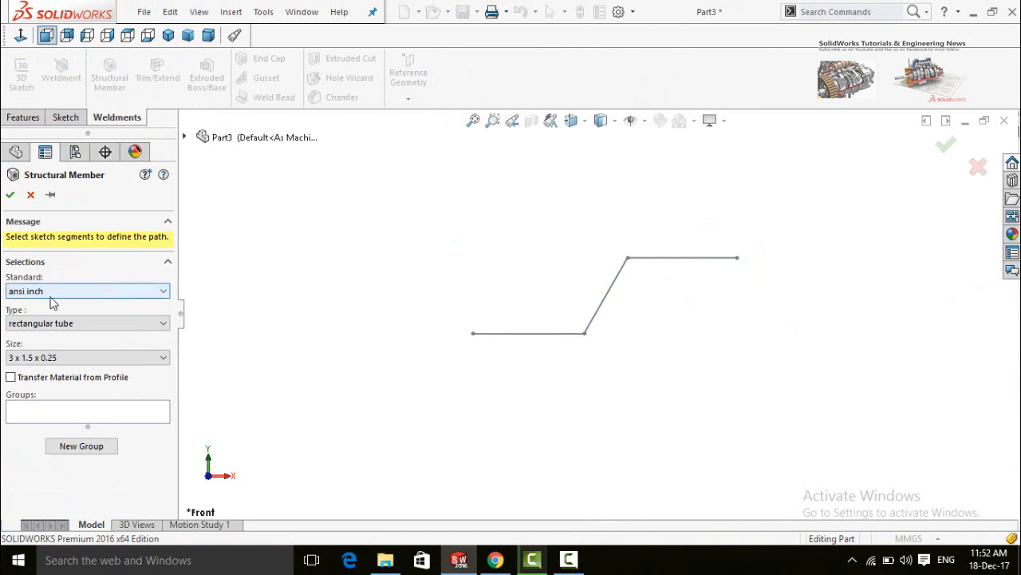
pyautogui.click(48, 323)
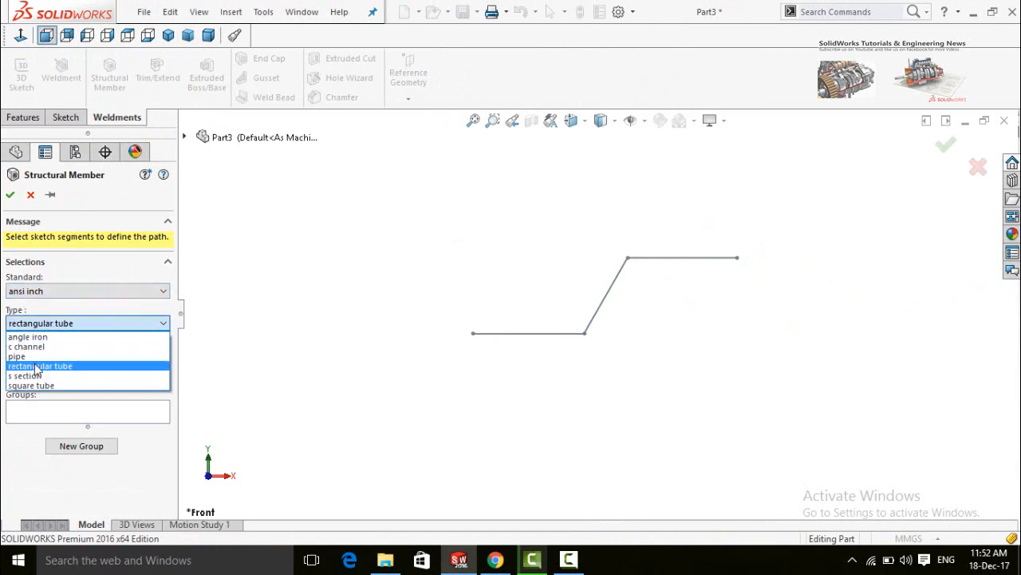
pyautogui.click(48, 362)
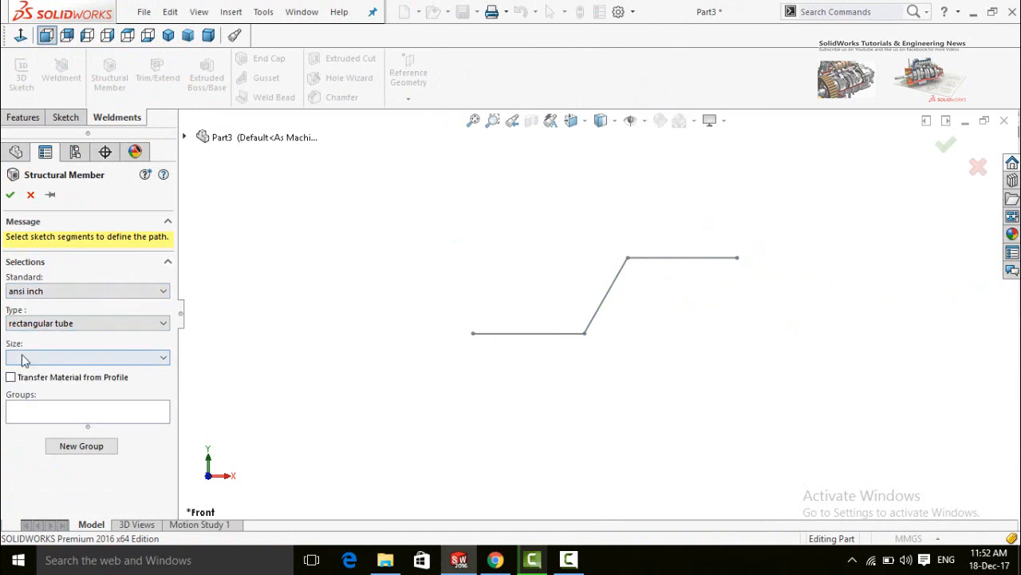
pyautogui.click(70, 359)
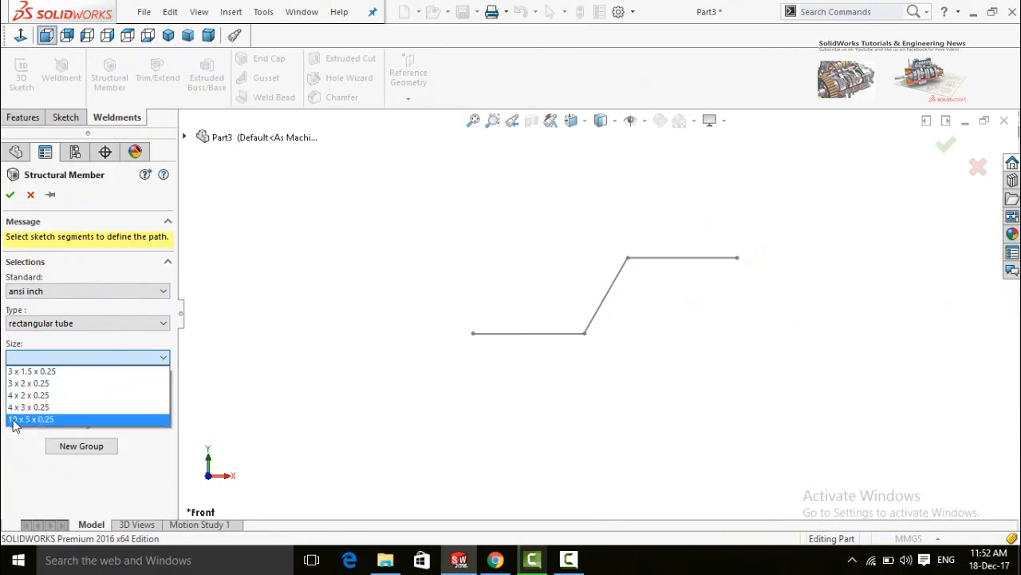
pyautogui.click(56, 421)
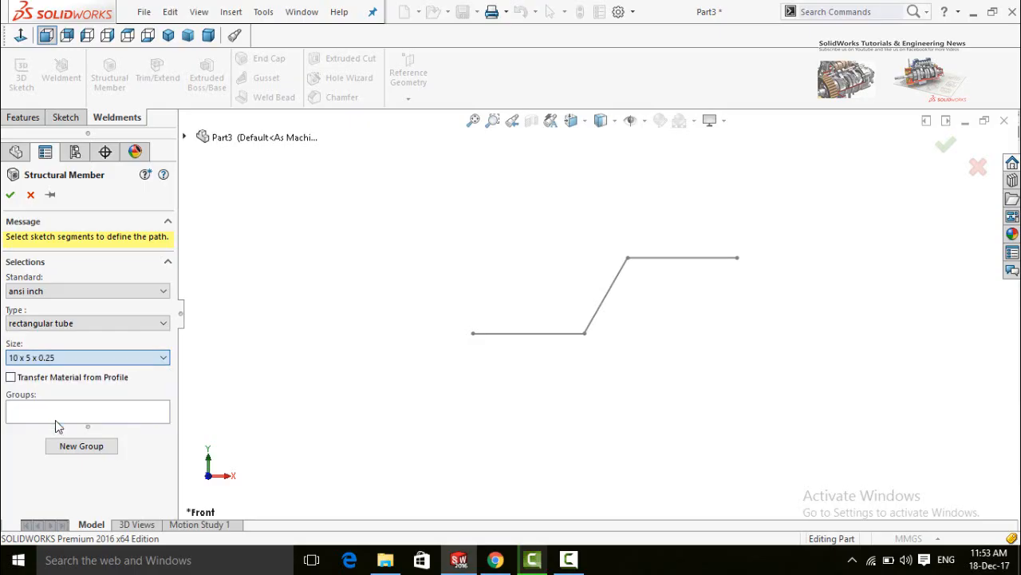
# Apply the tube profile along all three connected sketch lines as one group and create the structural member
pyautogui.scroll(-1, 524, 323)
pyautogui.moveTo(511, 279); pyautogui.dragTo(542, 313, button='middle')
pyautogui.click(545, 349)
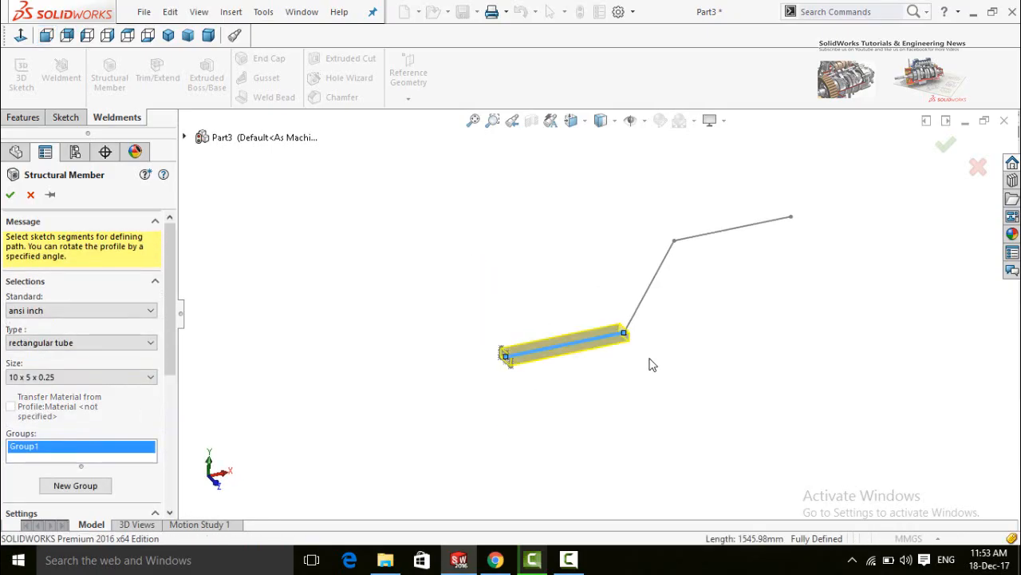
pyautogui.scroll(-1, 639, 304)
pyautogui.click(638, 318)
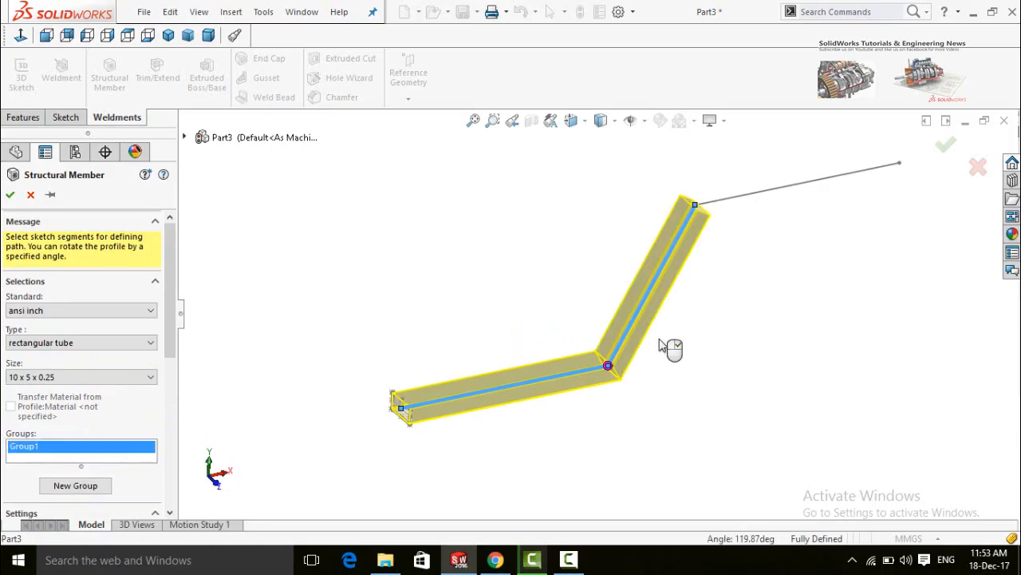
pyautogui.click(736, 205)
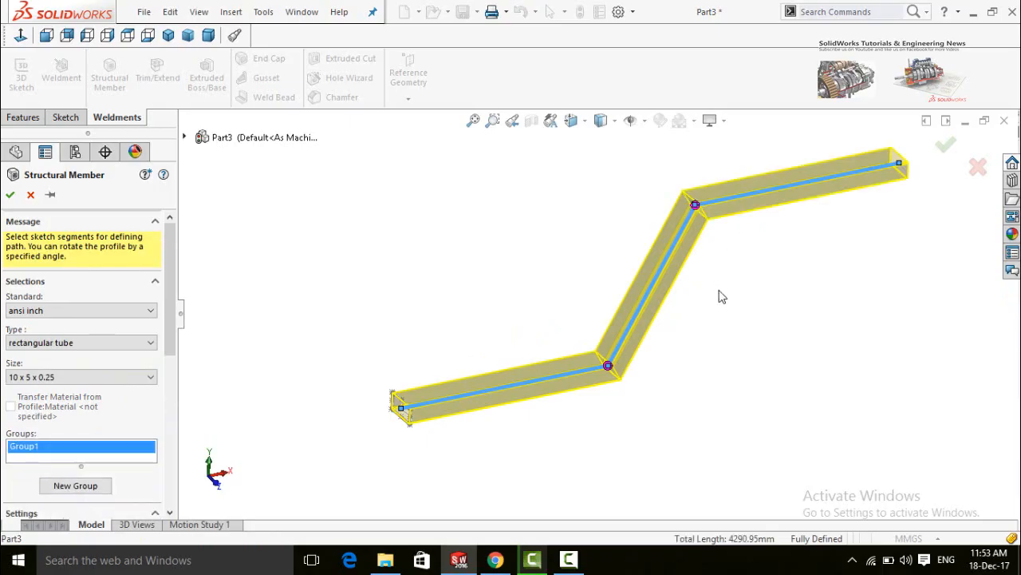
pyautogui.scroll(4, 722, 299)
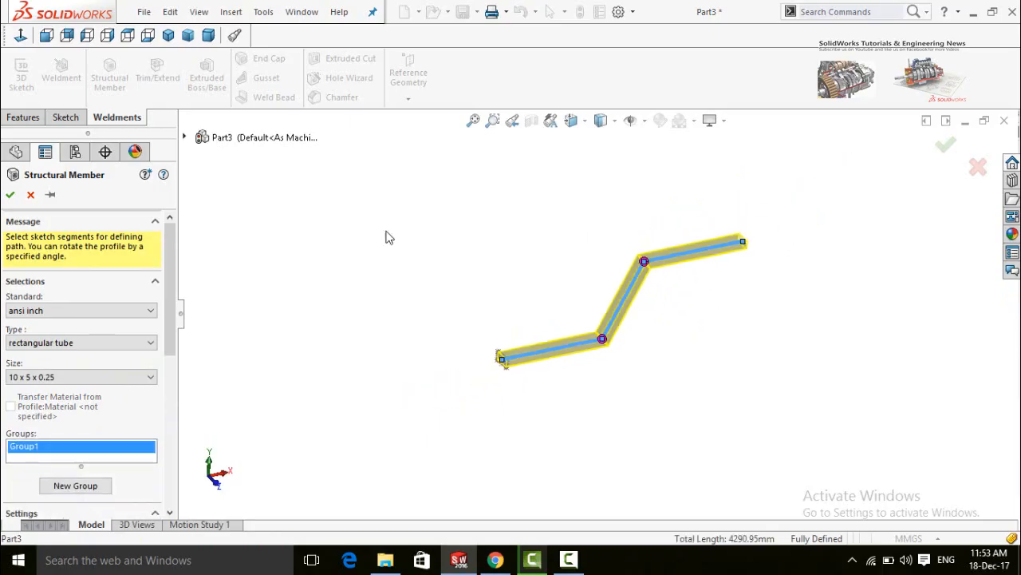
pyautogui.click(12, 197)
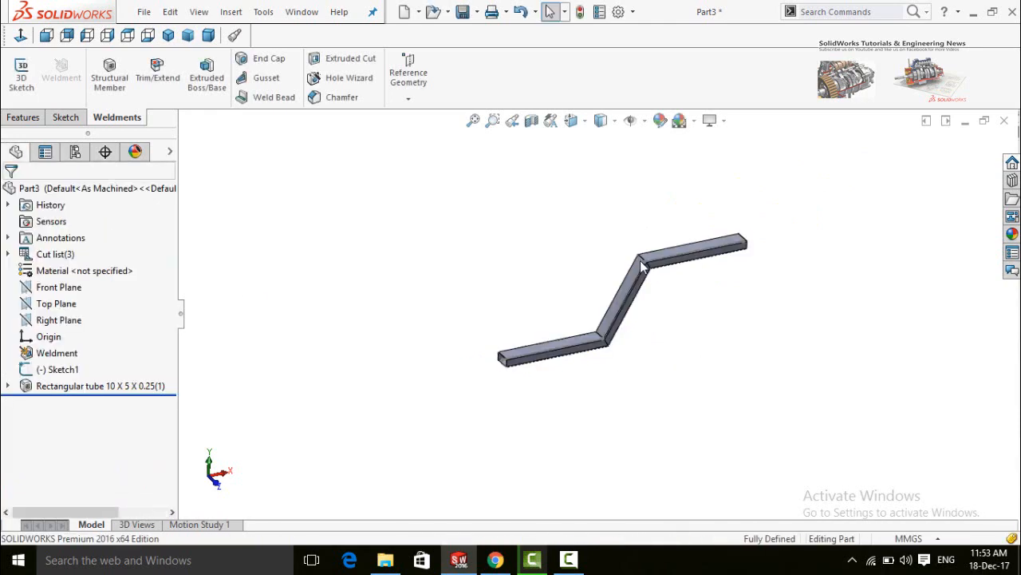
pyautogui.scroll(-4, 626, 303)
pyautogui.moveTo(588, 276); pyautogui.dragTo(563, 397, button='middle')
pyautogui.scroll(2, 516, 413)
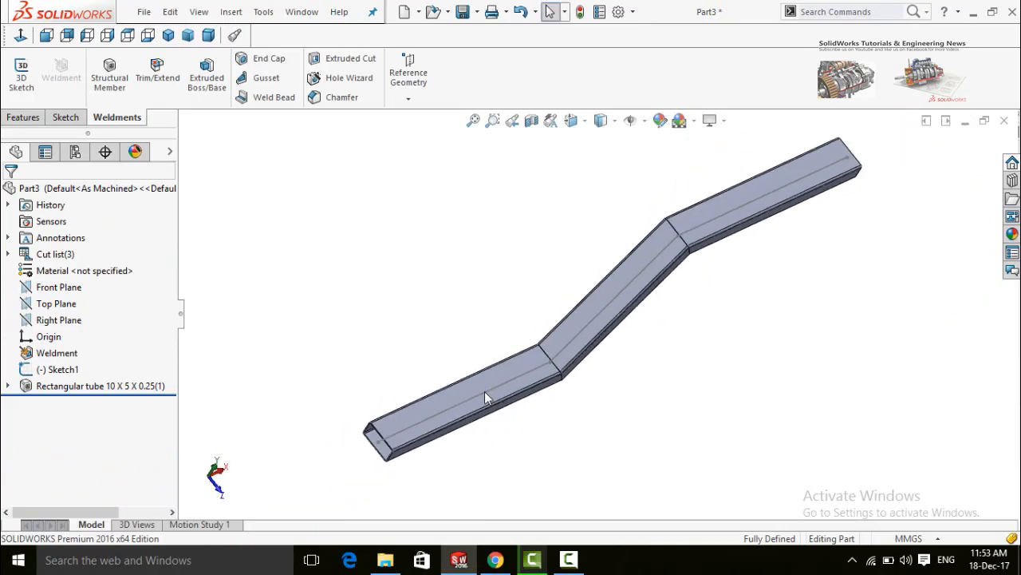
pyautogui.scroll(3, 672, 424)
pyautogui.scroll(1, 673, 424)
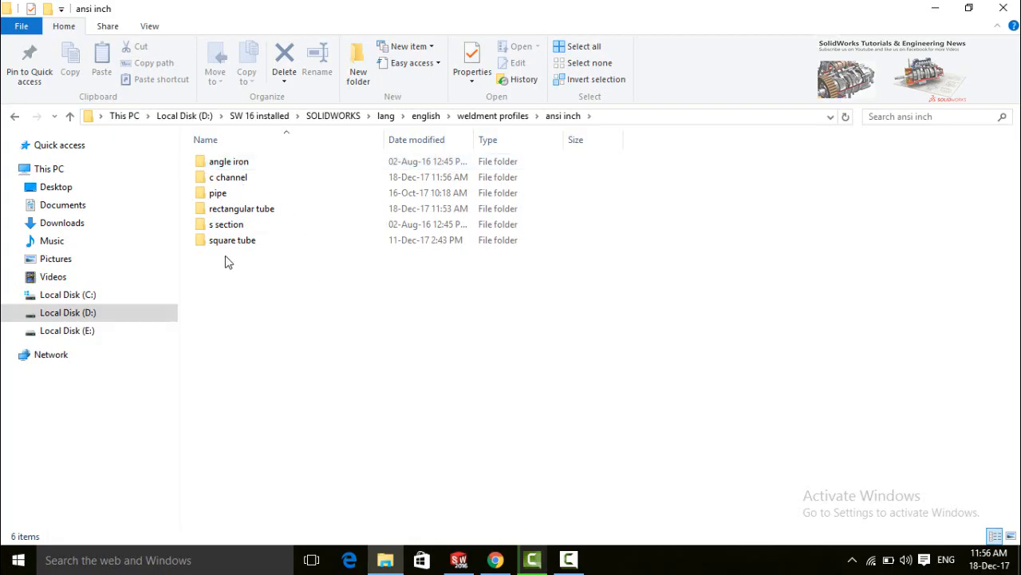
# In File Explorer, copy 3 x 2 x 0.25.sldlfp from the angle iron folder into the parent ansi inch folder
pyautogui.doubleClick(206, 163)
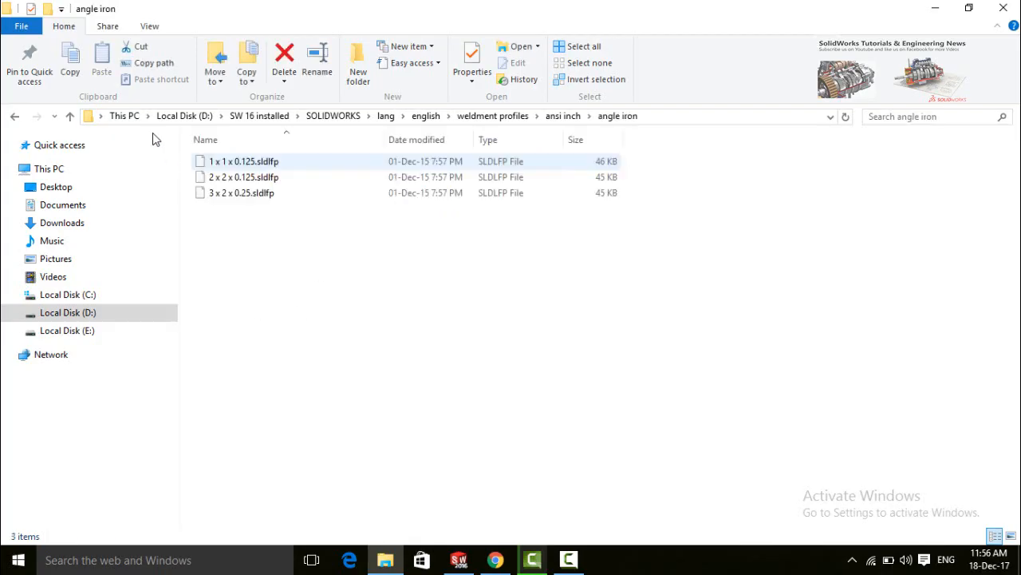
pyautogui.click(235, 196)
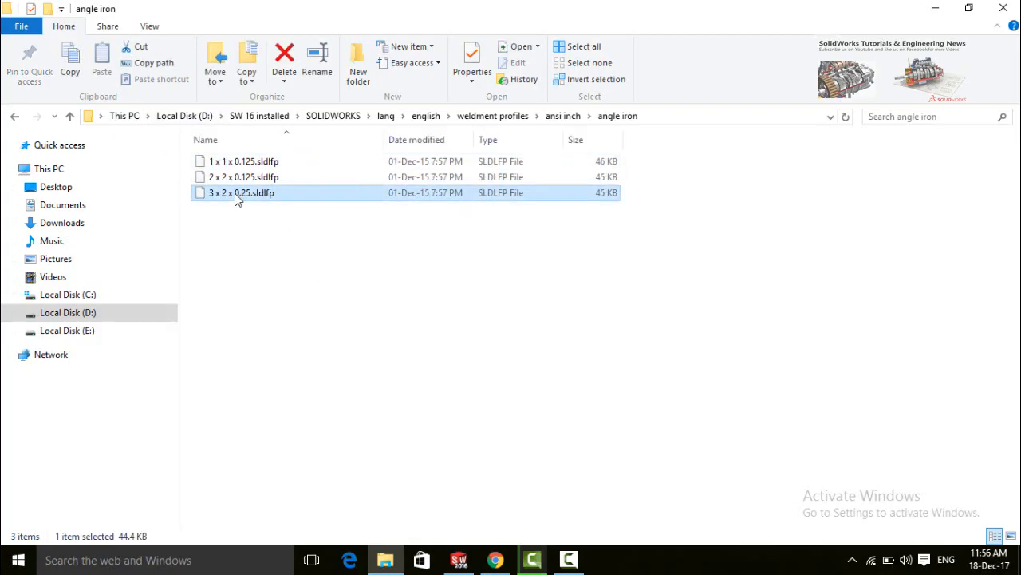
pyautogui.rightClick(236, 196)
pyautogui.click(279, 332)
pyautogui.click(69, 116)
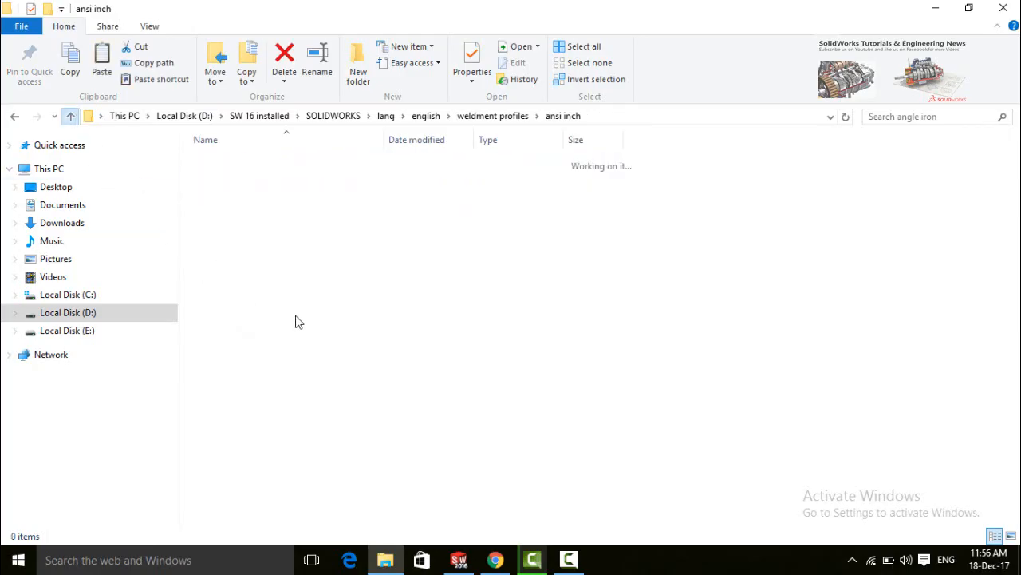
pyautogui.rightClick(253, 296)
pyautogui.click(306, 399)
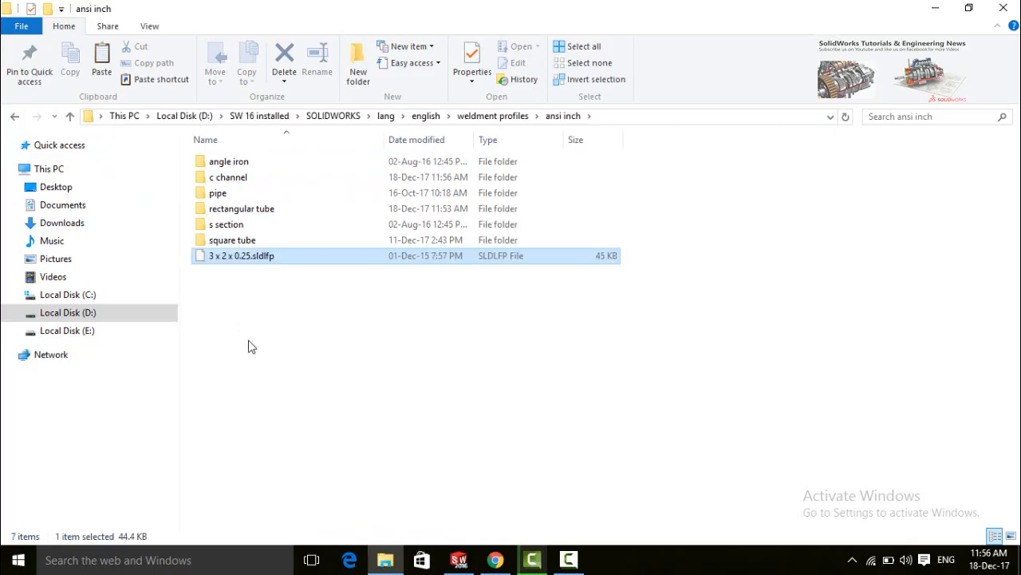
# Rename the copied angle iron profile in the ansi inch folder as 10 x 8 x 0.25.sldlfp
pyautogui.rightClick(220, 265)
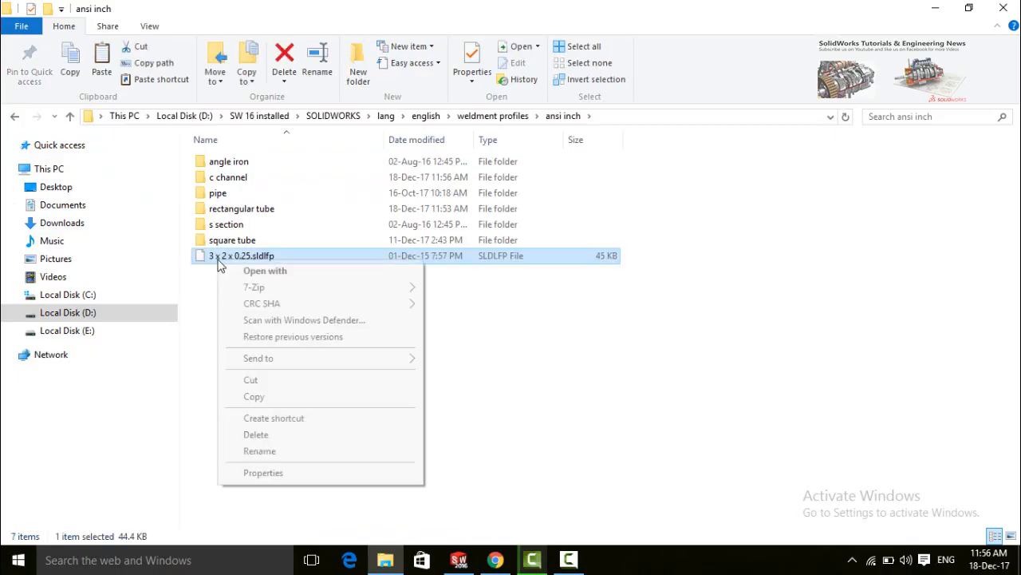
pyautogui.click(264, 452)
pyautogui.click(214, 255)
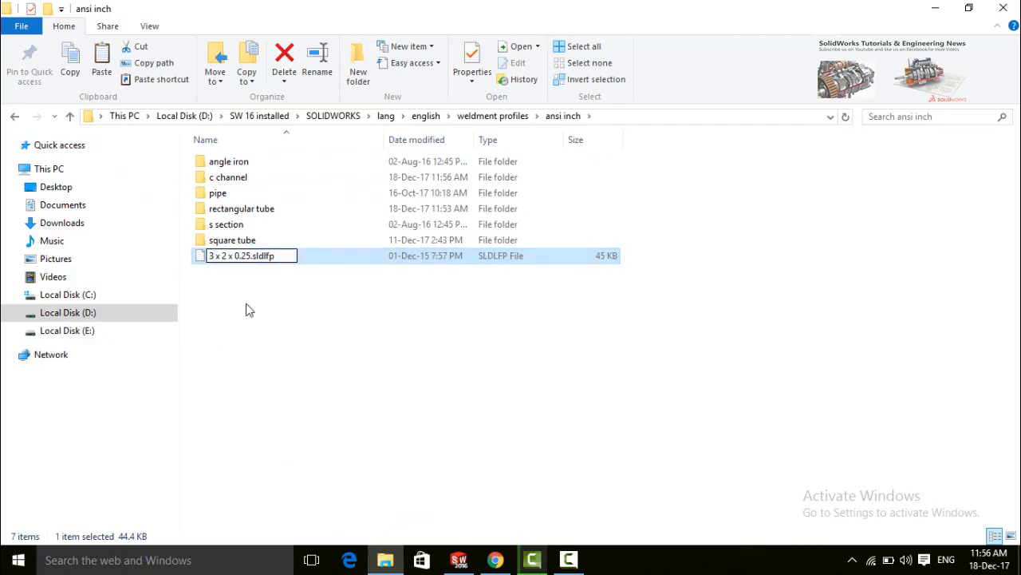
pyautogui.press('BackSpace')
pyautogui.write('10')
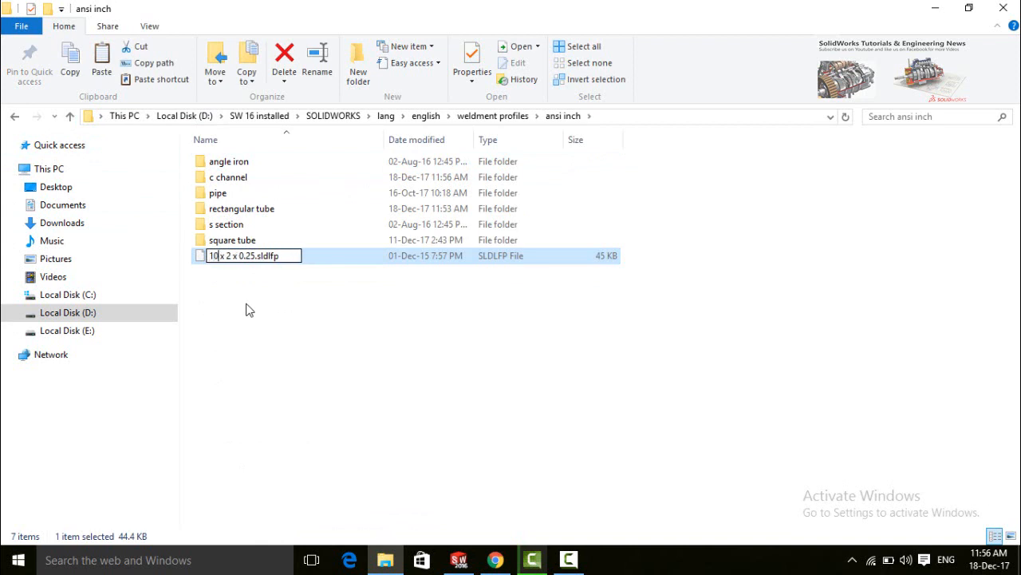
pyautogui.press('BackSpace')
pyautogui.write('8')
pyautogui.click(256, 358)
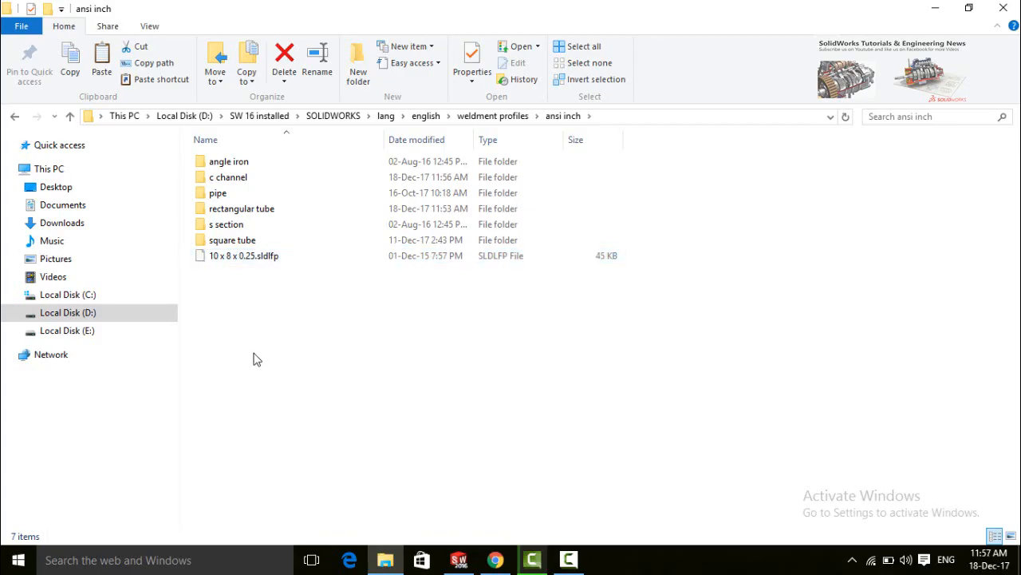
# Move 10 x 8 x 0.25.sldlfp from the ansi inch folder into the angle iron folder
pyautogui.click(202, 265)
pyautogui.rightClick(202, 265)
pyautogui.click(269, 379)
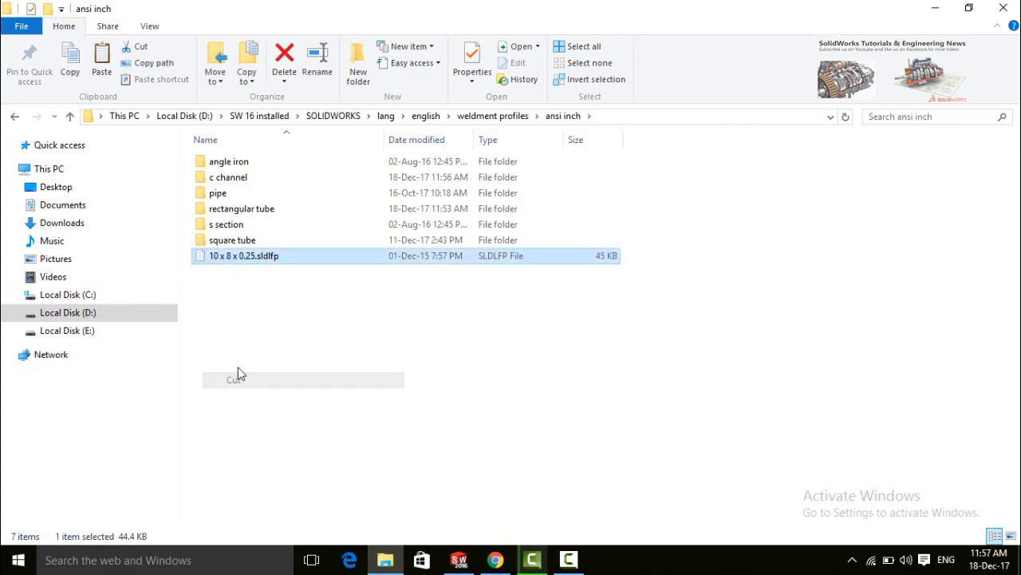
pyautogui.doubleClick(214, 164)
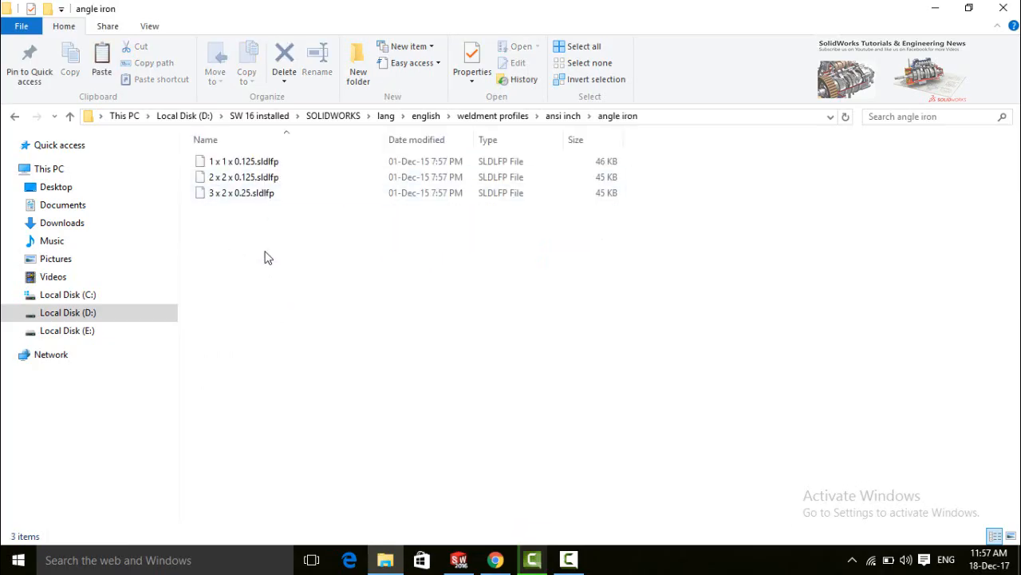
pyautogui.rightClick(266, 253)
pyautogui.click(318, 356)
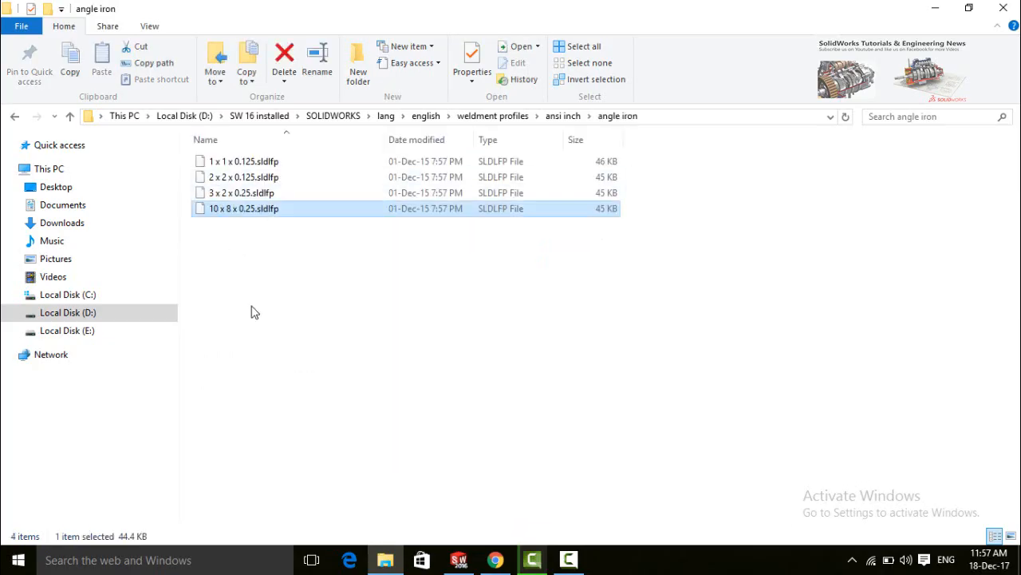
# Open the 10 x 8 x 0.25.sldlfp profile in SOLIDWORKS and open its Sketch1 for editing
pyautogui.click(459, 560)
pyautogui.moveTo(459, 565); pyautogui.dragTo(447, 308)
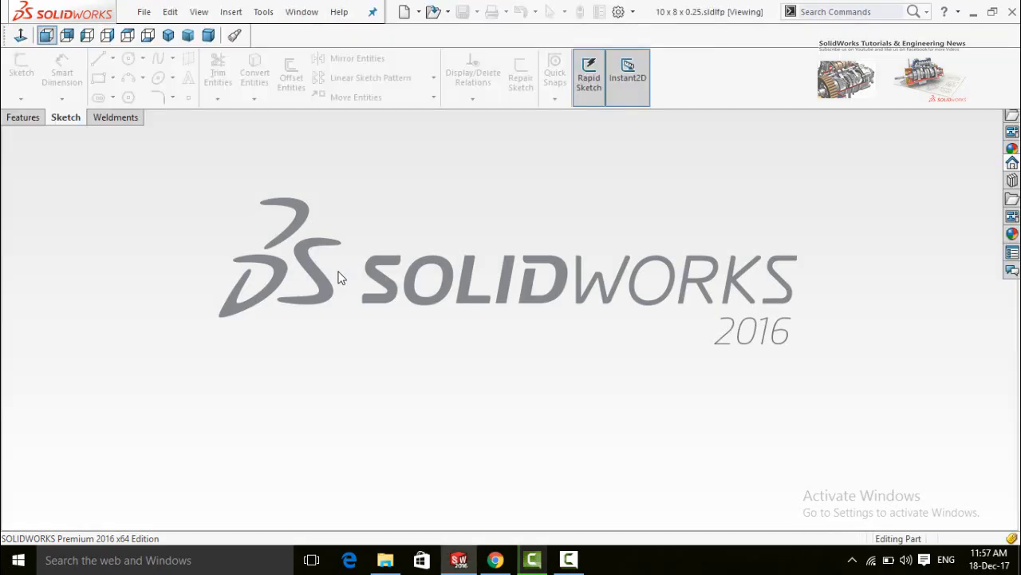
pyautogui.scroll(6, 391, 329)
pyautogui.scroll(-2, 660, 356)
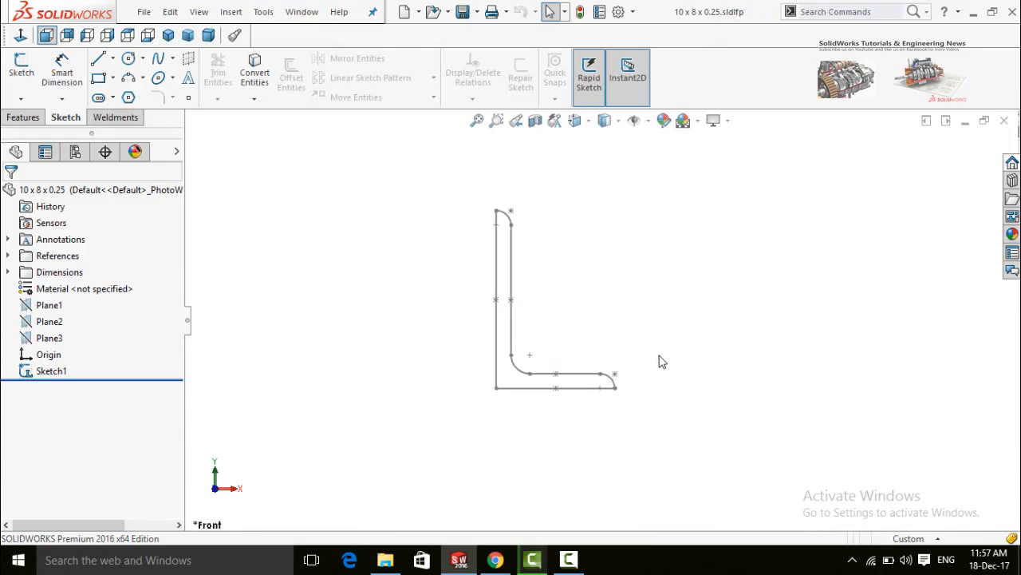
pyautogui.click(51, 370)
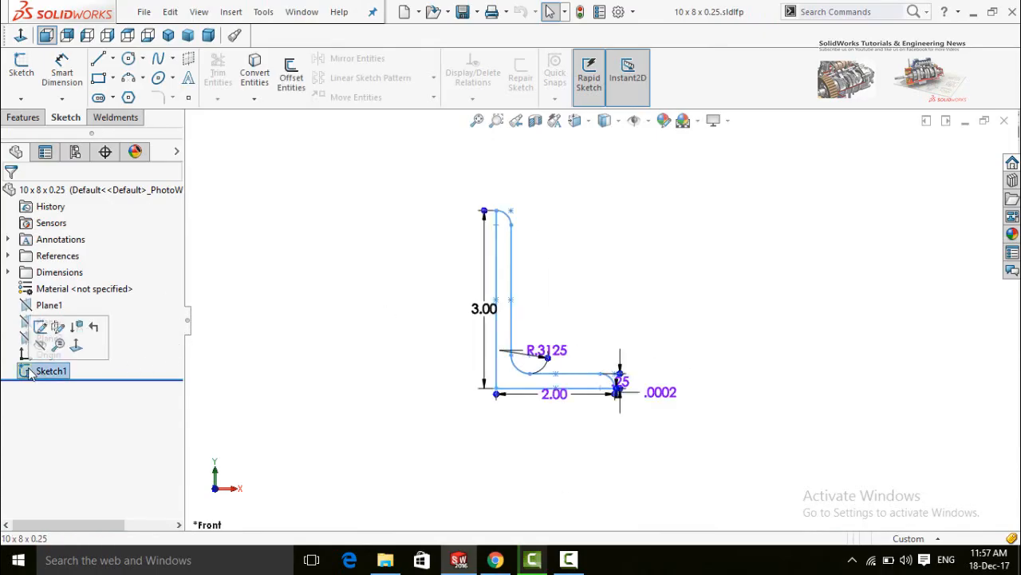
pyautogui.click(44, 329)
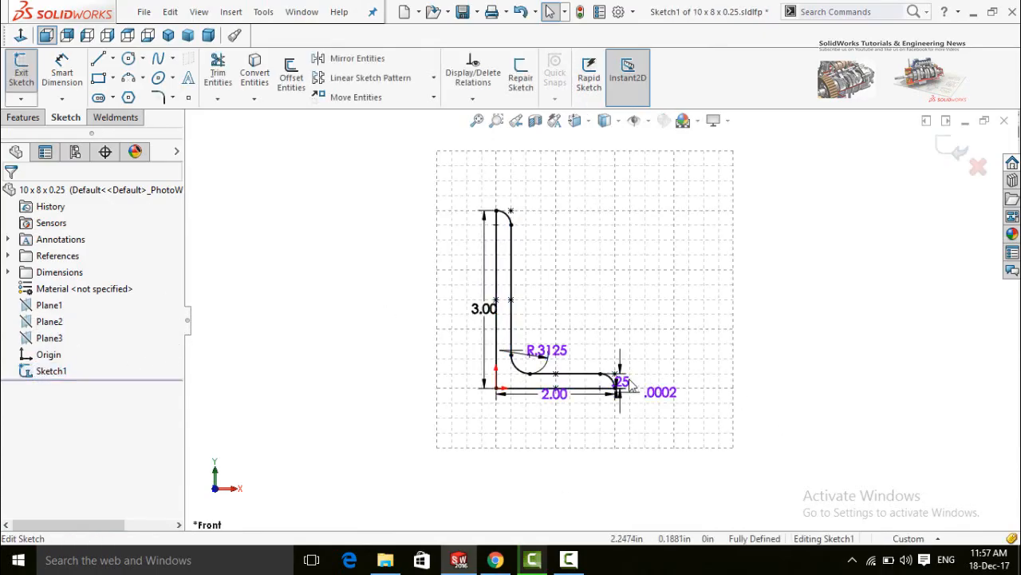
# Move the two leg dimensions clear of the angle profile and set the vertical leg's length to 10 in
pyautogui.scroll(-1, 646, 421)
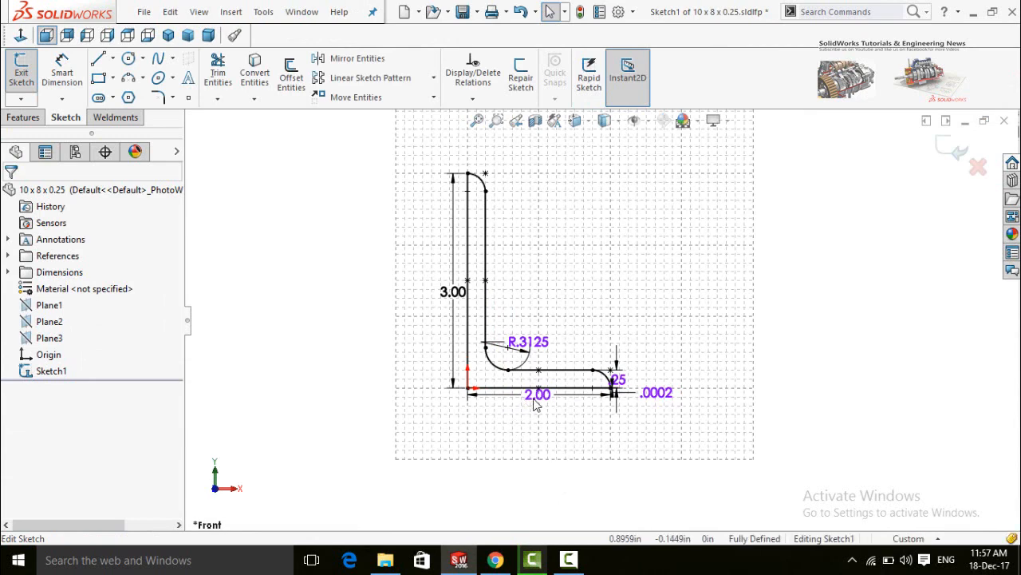
pyautogui.moveTo(533, 396); pyautogui.dragTo(541, 464)
pyautogui.moveTo(453, 291); pyautogui.dragTo(361, 291)
pyautogui.doubleClick(361, 291)
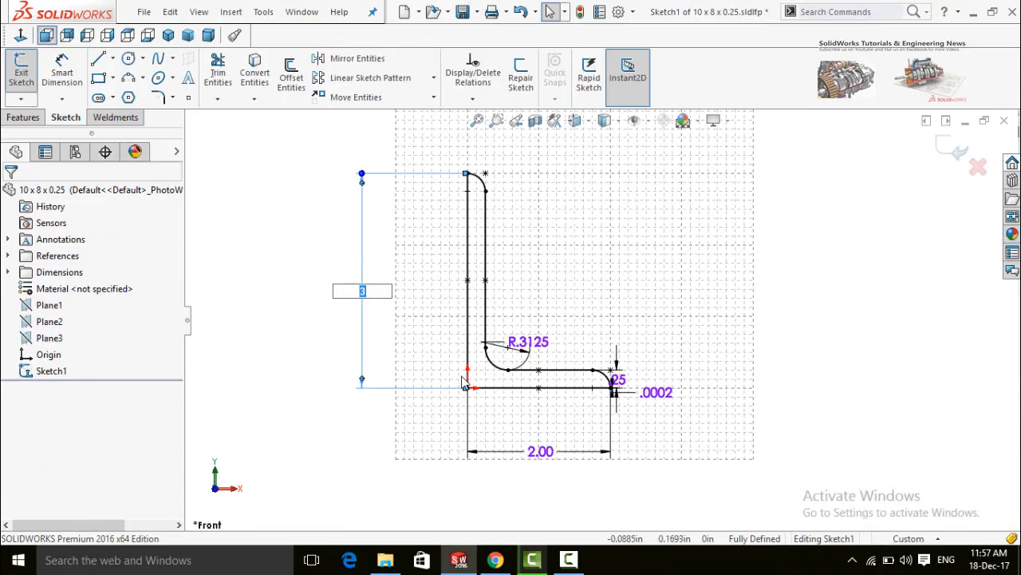
pyautogui.write('10')
pyautogui.press('Return')
# Set the horizontal leg's length of the angle profile to 8 in
pyautogui.doubleClick(542, 454)
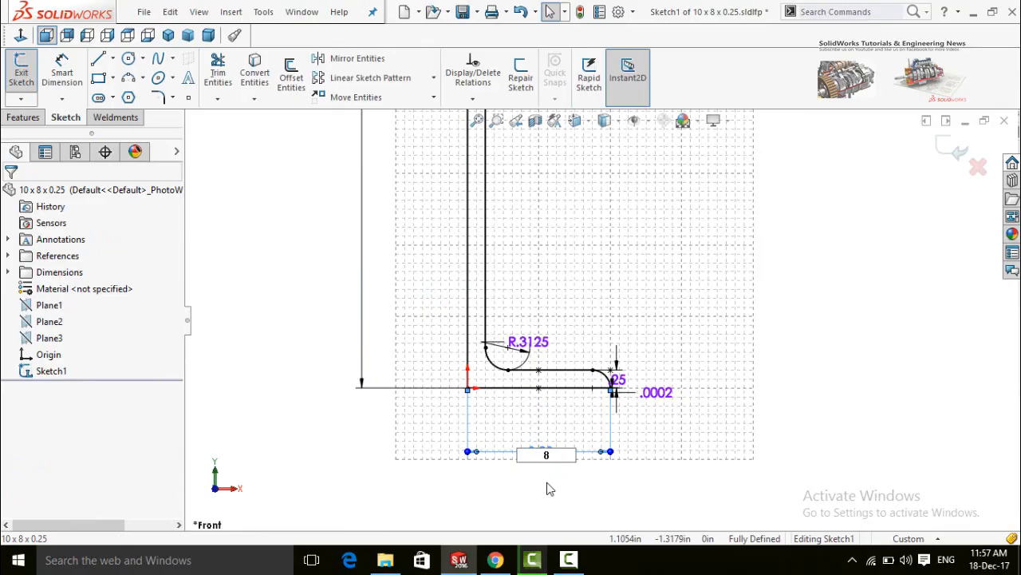
pyautogui.press('Return')
pyautogui.scroll(6, 606, 320)
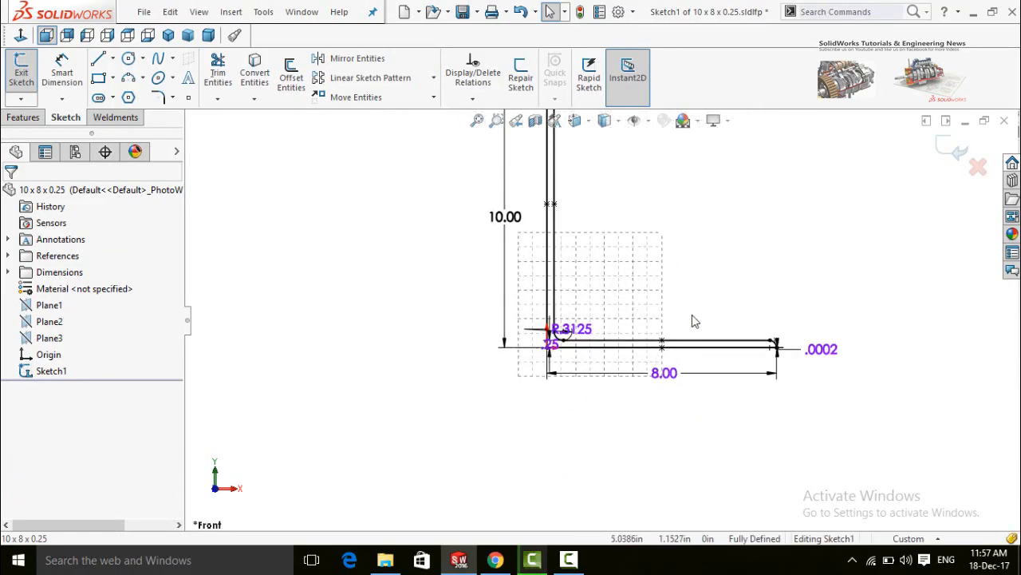
pyautogui.scroll(3, 686, 312)
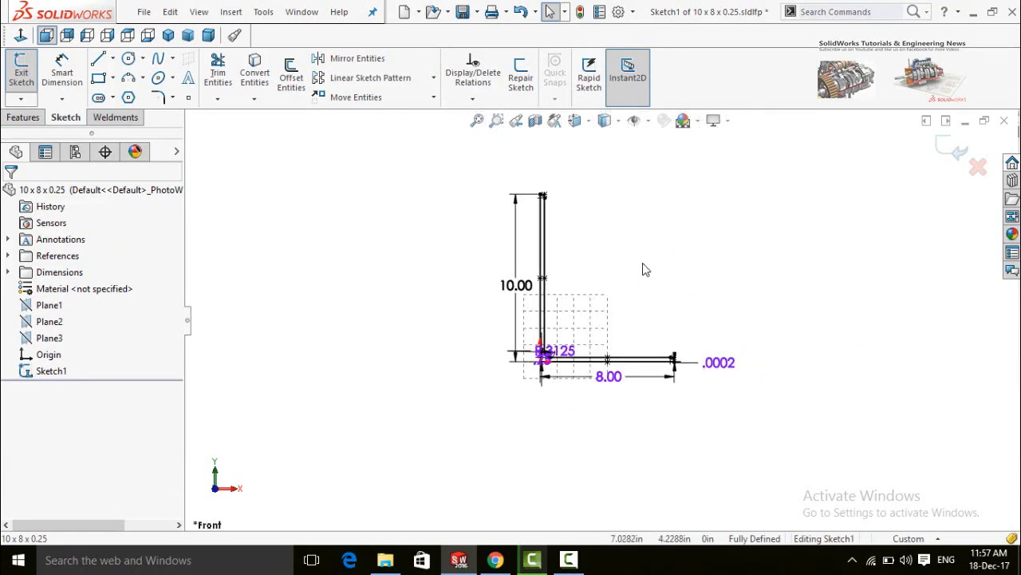
pyautogui.scroll(-2, 643, 279)
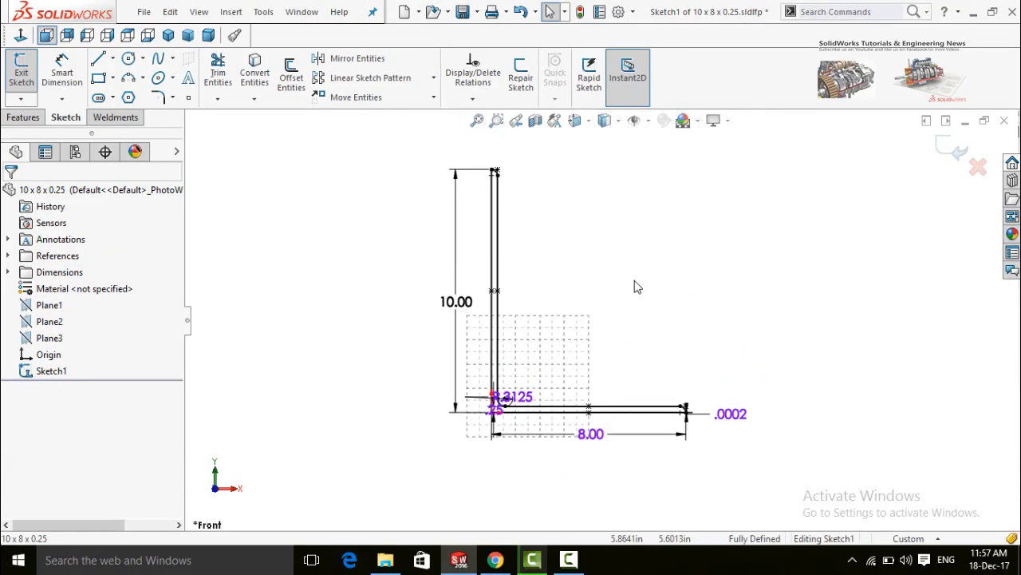
# Exit the sketch and close the 10 x 8 x 0.25 profile, saving its changes
pyautogui.click(954, 150)
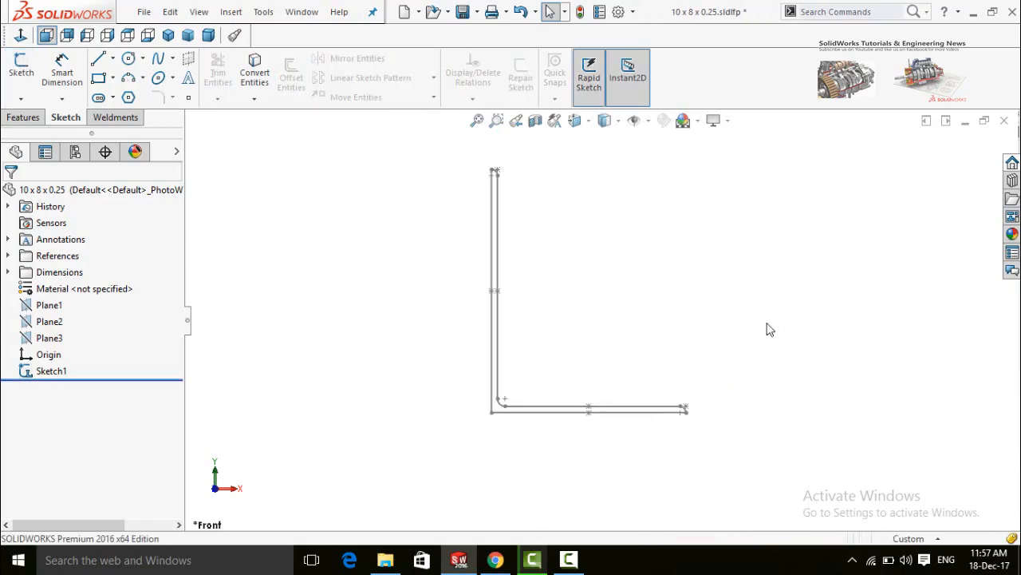
pyautogui.click(1004, 121)
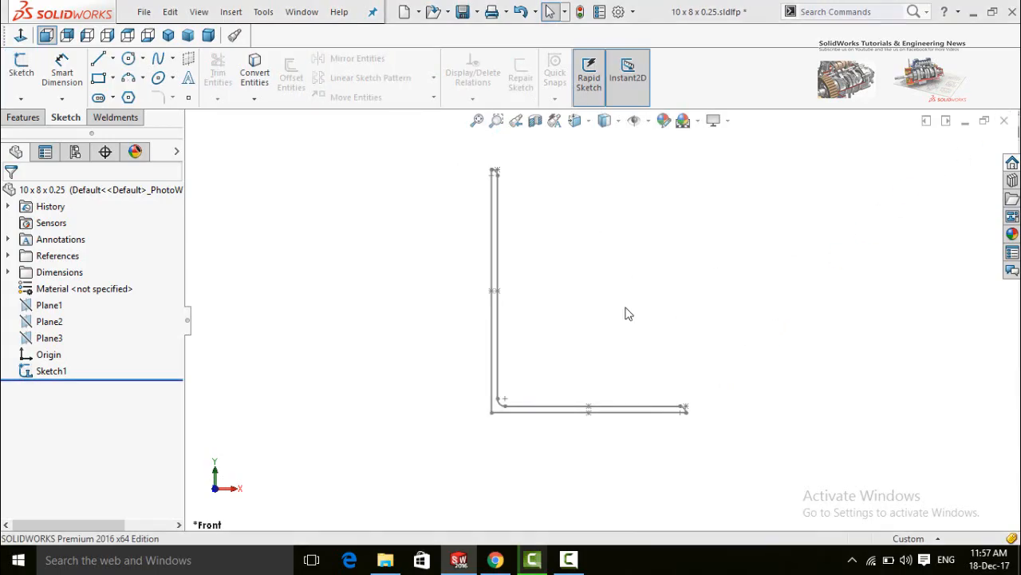
pyautogui.click(465, 252)
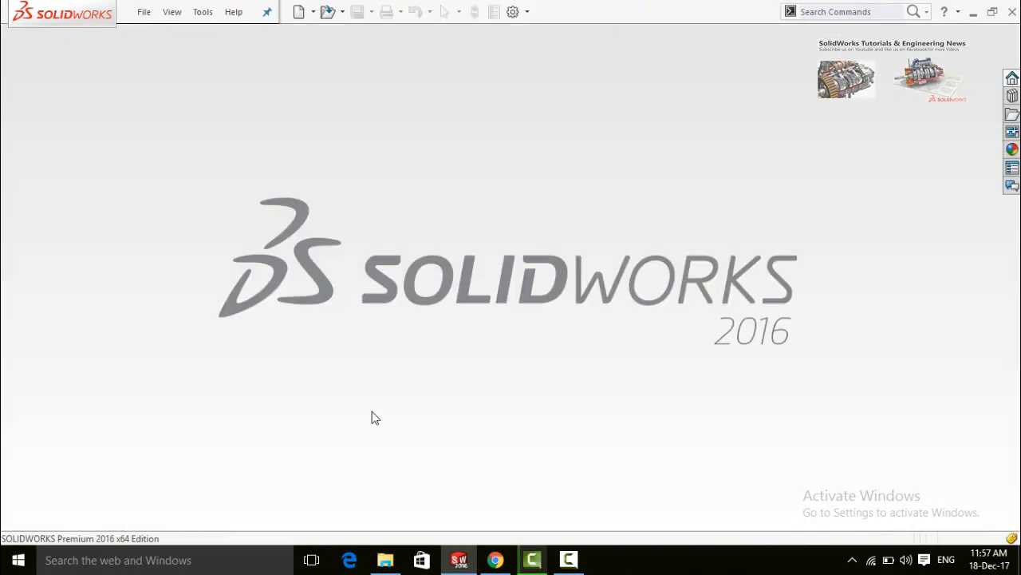
# Create a new part and open a sketch on the Front Plane
pyautogui.click(298, 11)
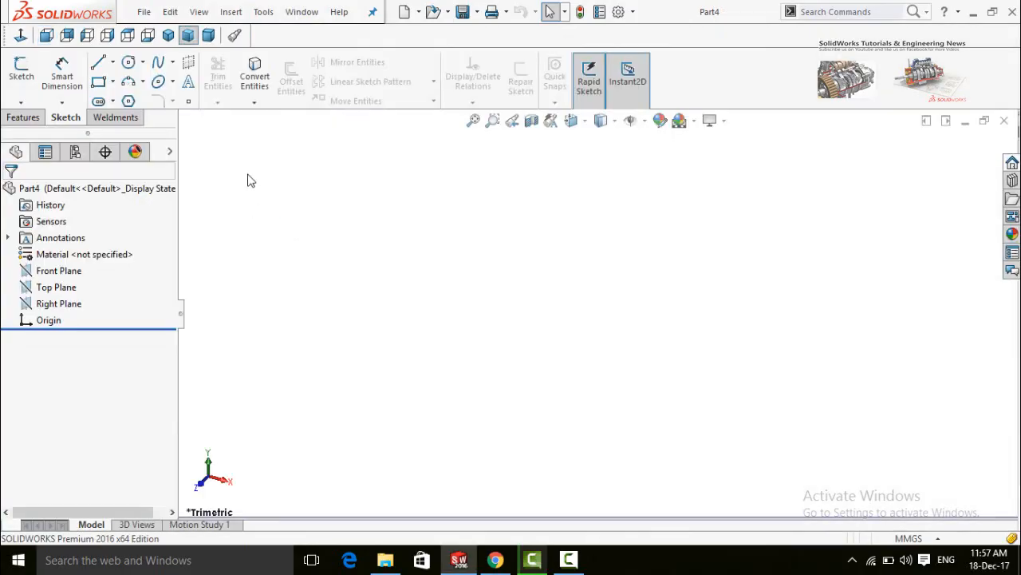
pyautogui.click(57, 272)
pyautogui.click(83, 241)
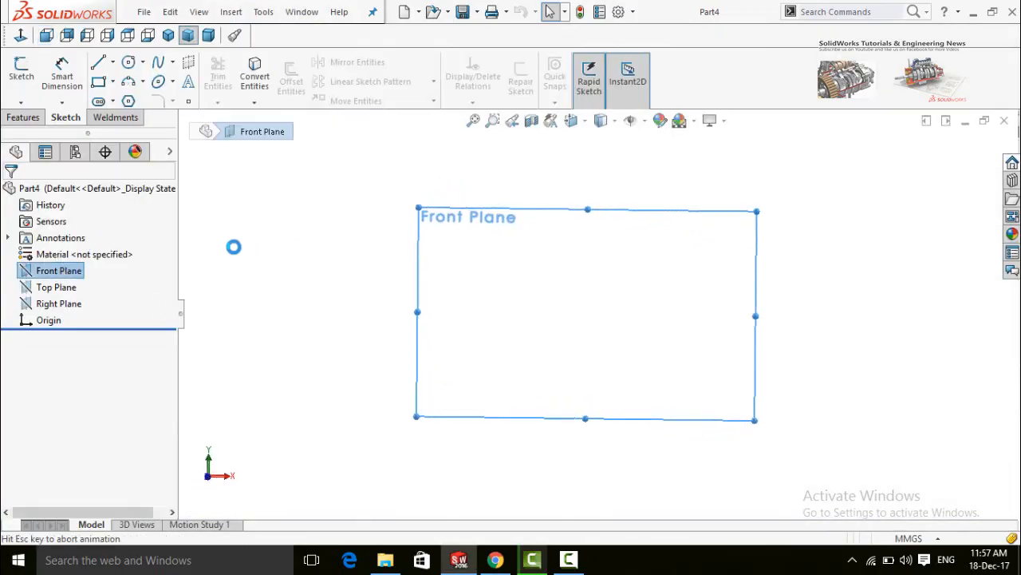
# Sketch a chain of three connected lines starting at the origin, with the first line about 120 mm long
pyautogui.click(98, 59)
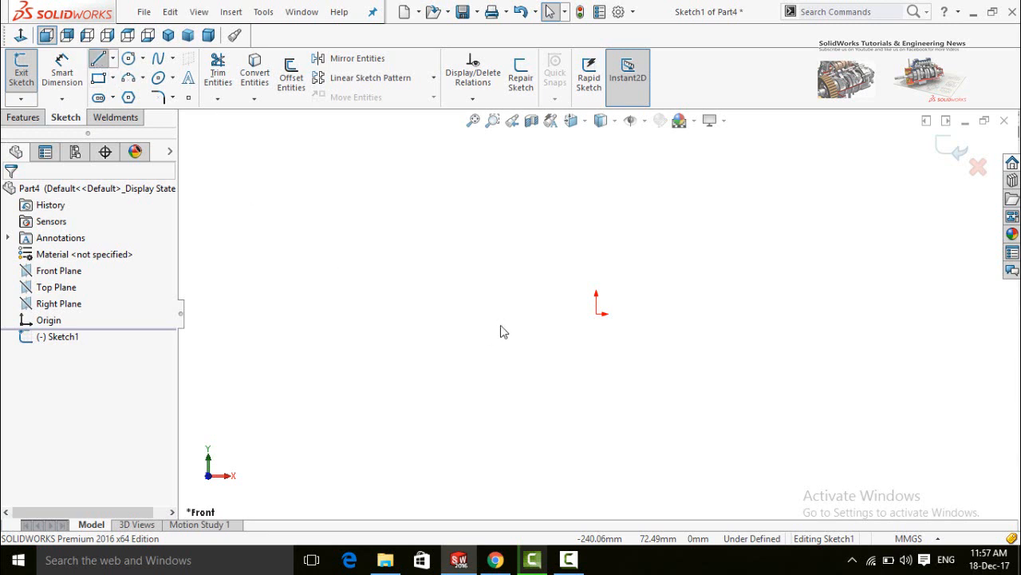
pyautogui.click(600, 314)
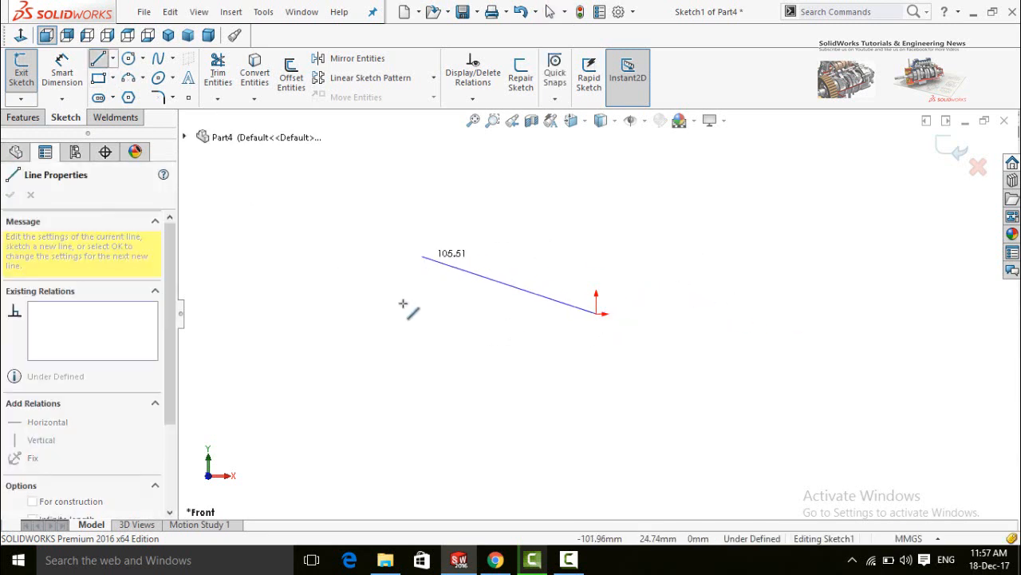
pyautogui.click(389, 332)
pyautogui.click(260, 218)
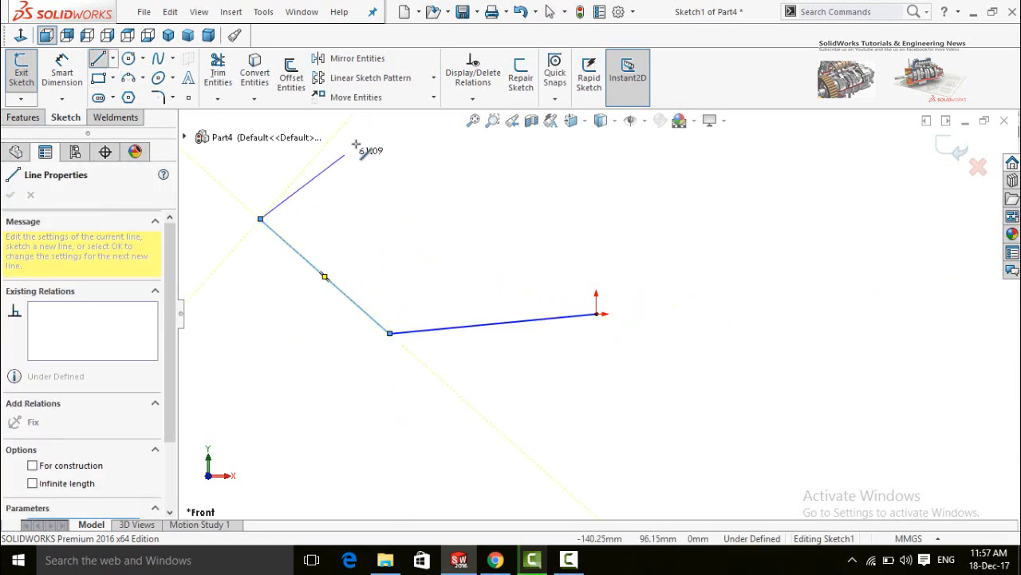
pyautogui.click(255, 164)
pyautogui.press('Escape')
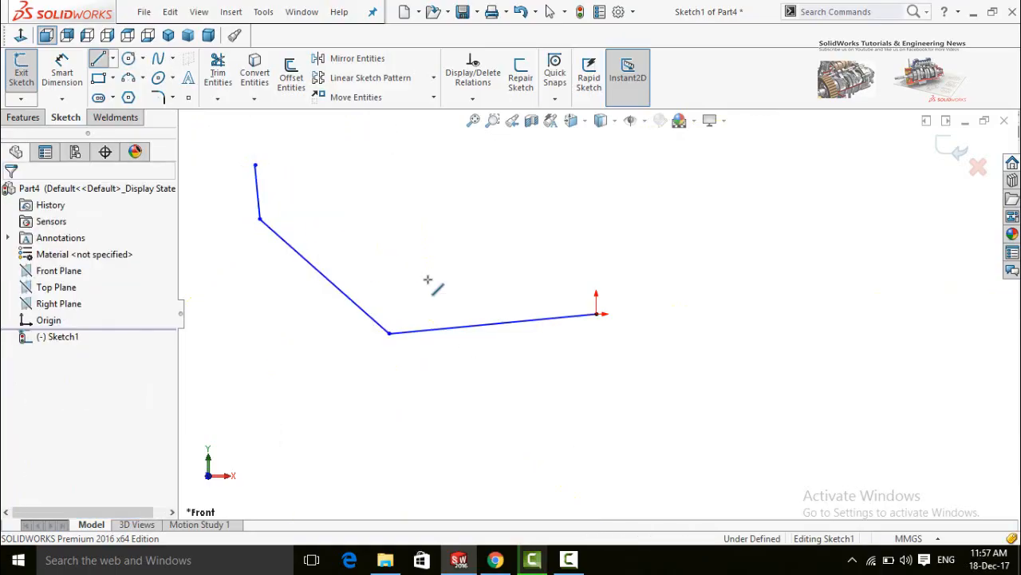
# Dimension the horizontal span of the line at the origin as 15240 mm and exit the sketch
pyautogui.scroll(1, 428, 279)
pyautogui.moveTo(492, 374); pyautogui.dragTo(474, 240, button='right')
pyautogui.click(490, 323)
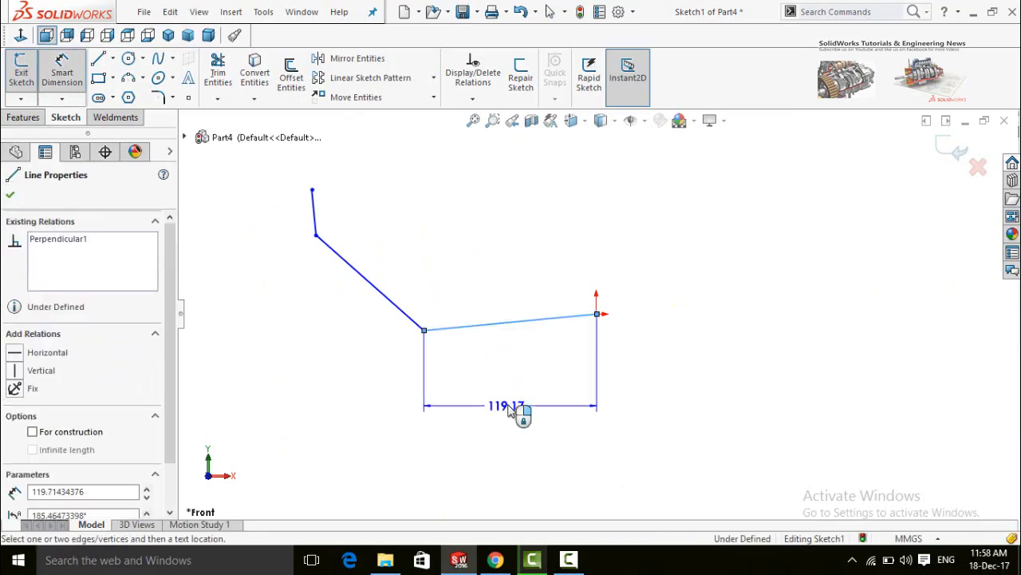
pyautogui.click(511, 406)
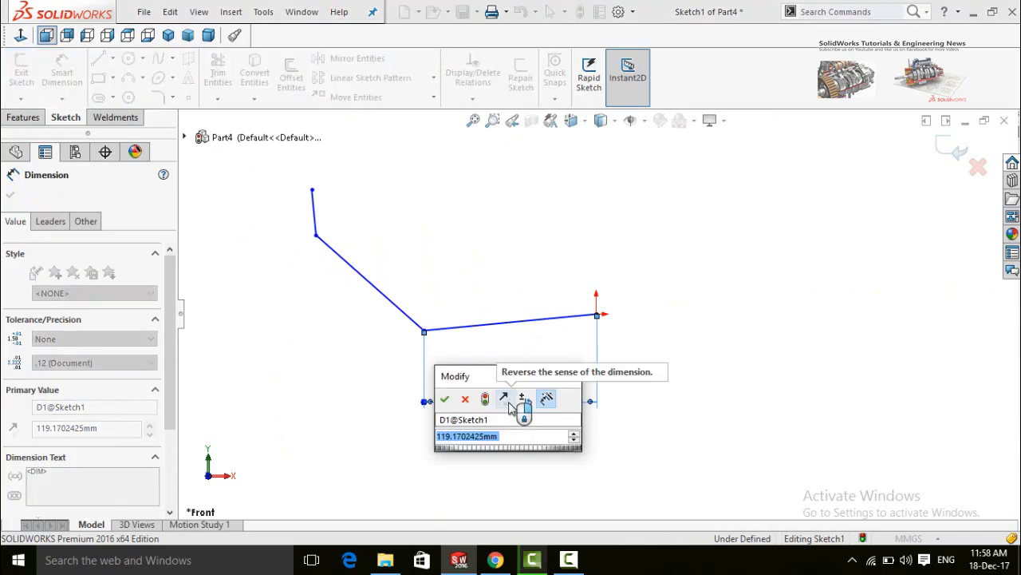
pyautogui.write('6in')
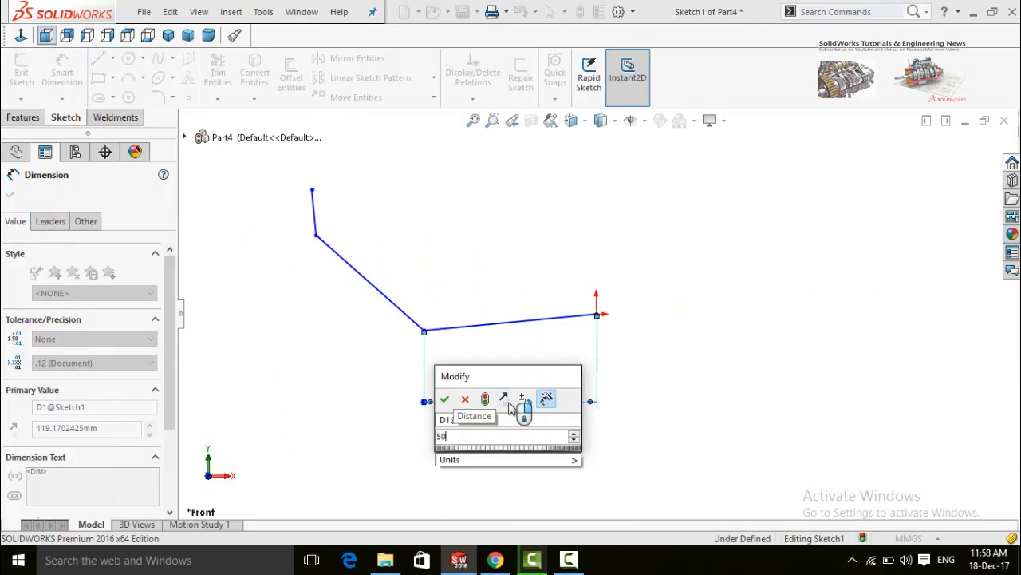
pyautogui.press('Return')
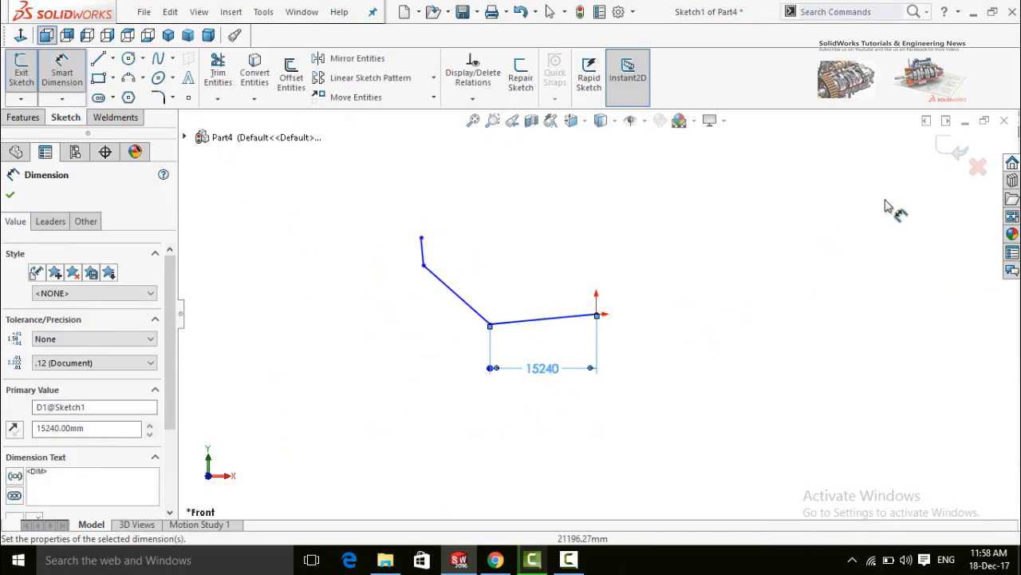
pyautogui.click(955, 155)
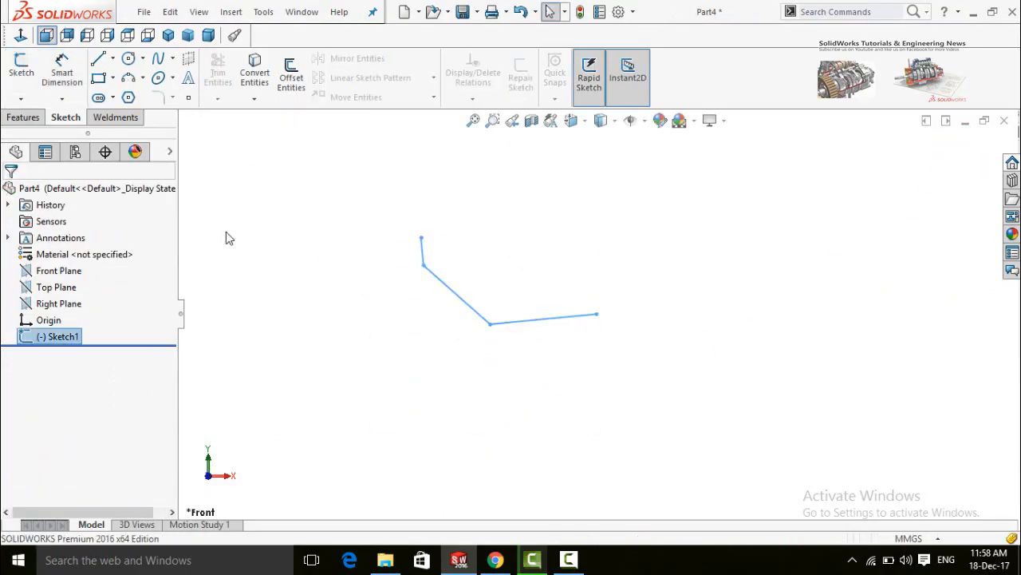
# Start a Structural Member with the ansi inch standard, angle iron type and 10 x 8 x 0.25 size
pyautogui.click(115, 118)
pyautogui.click(325, 303)
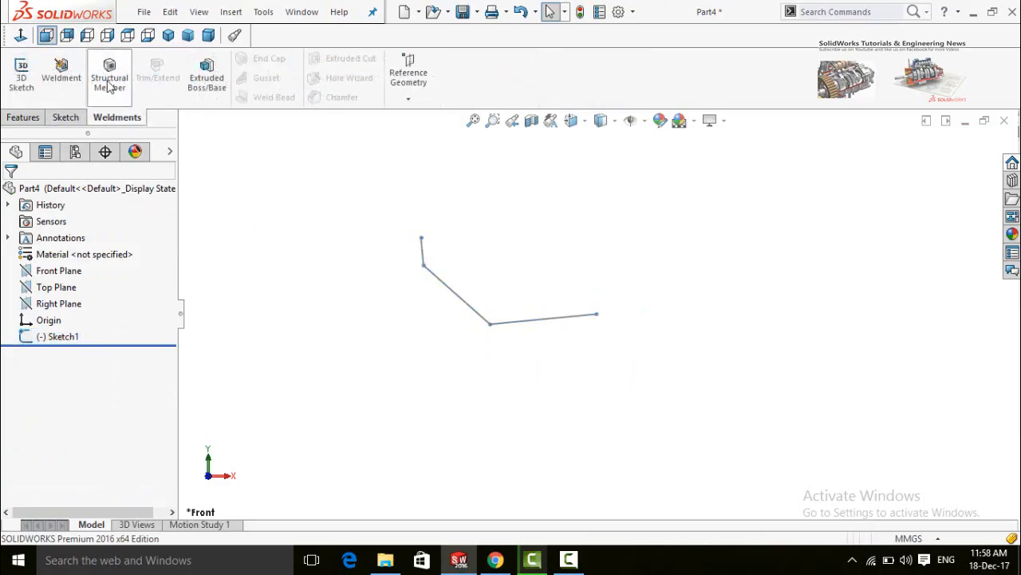
pyautogui.click(109, 80)
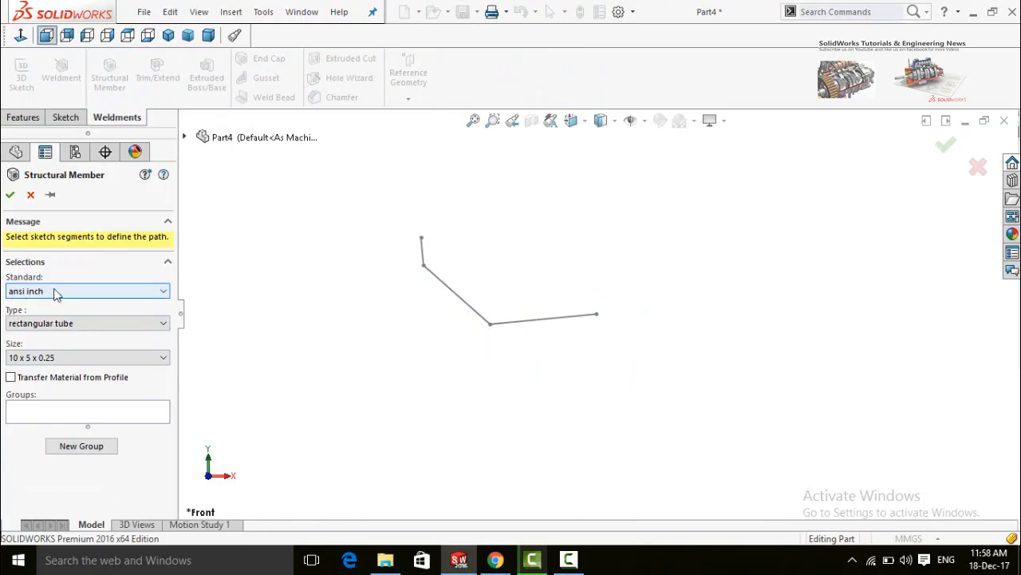
pyautogui.click(53, 324)
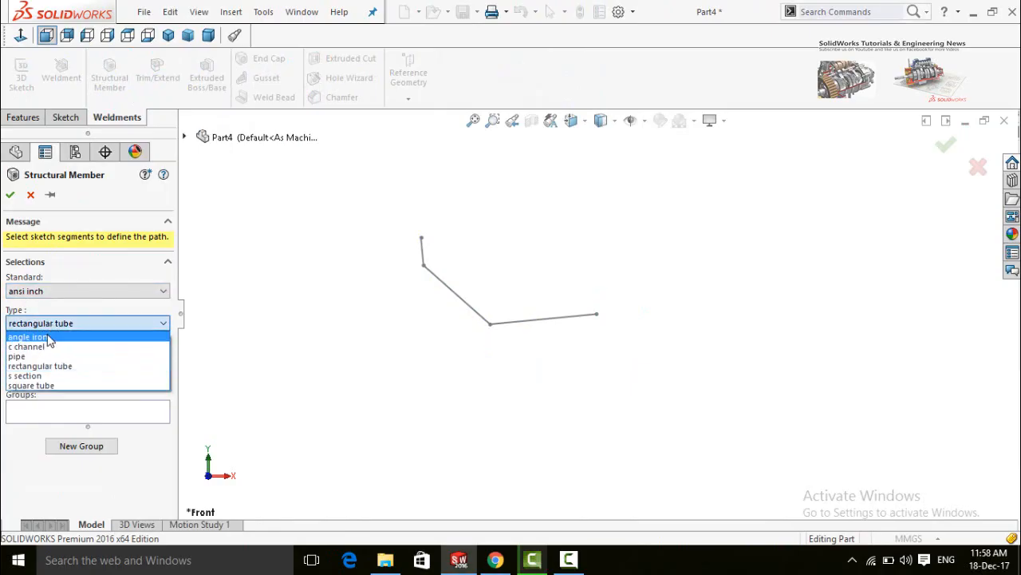
pyautogui.click(48, 339)
pyautogui.click(53, 360)
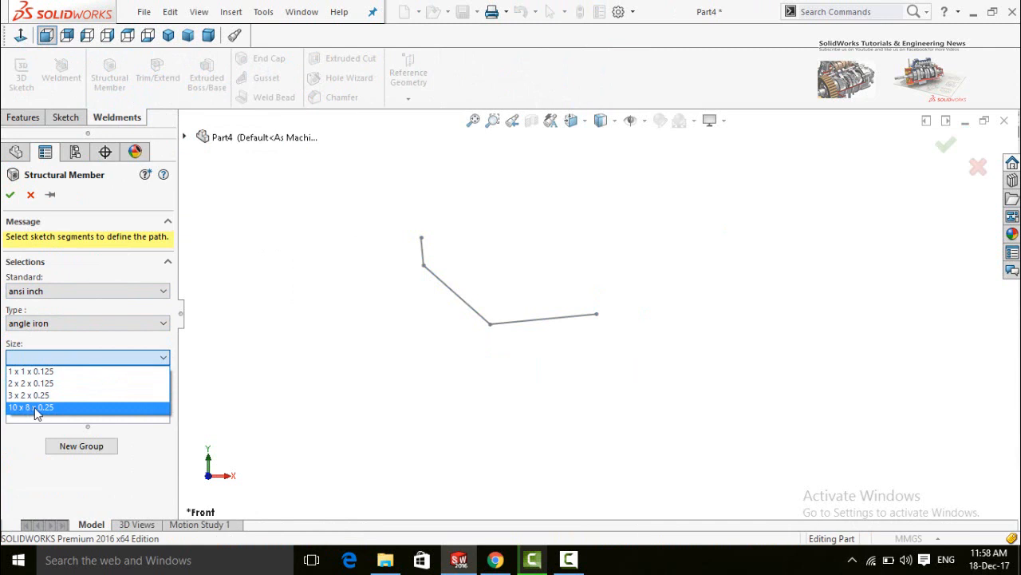
pyautogui.click(66, 407)
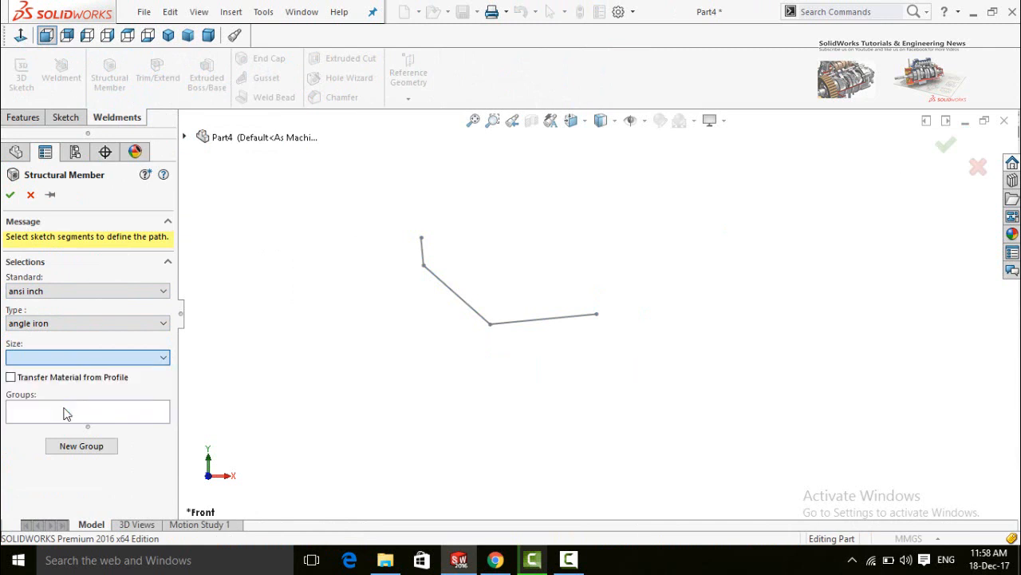
# Select all three connected sketch lines as the path and create the angle iron structural member along them
pyautogui.scroll(-1, 534, 322)
pyautogui.moveTo(532, 346); pyautogui.dragTo(523, 423, button='middle')
pyautogui.click(524, 315)
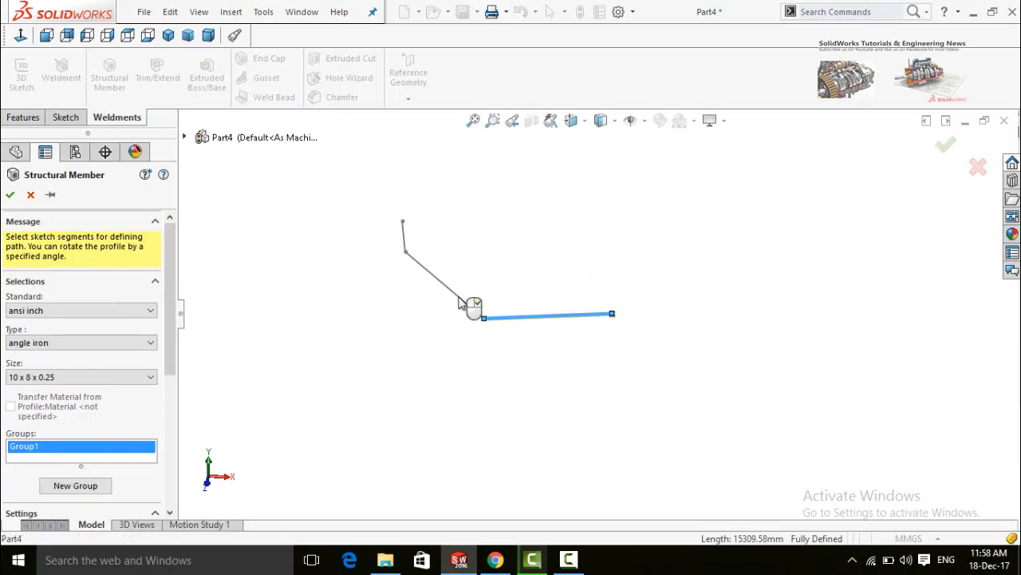
pyautogui.click(461, 304)
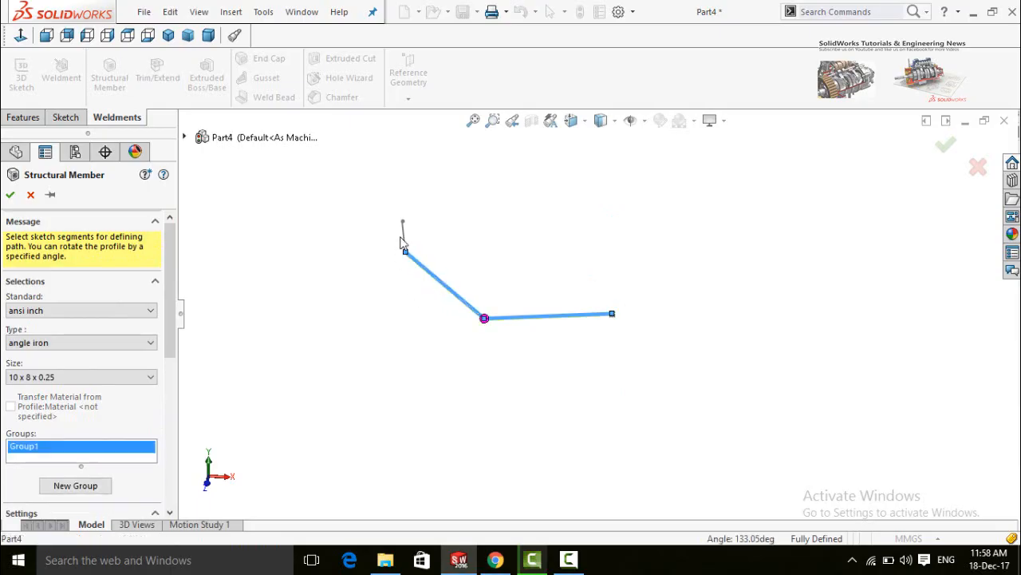
pyautogui.click(403, 236)
pyautogui.scroll(-3, 527, 317)
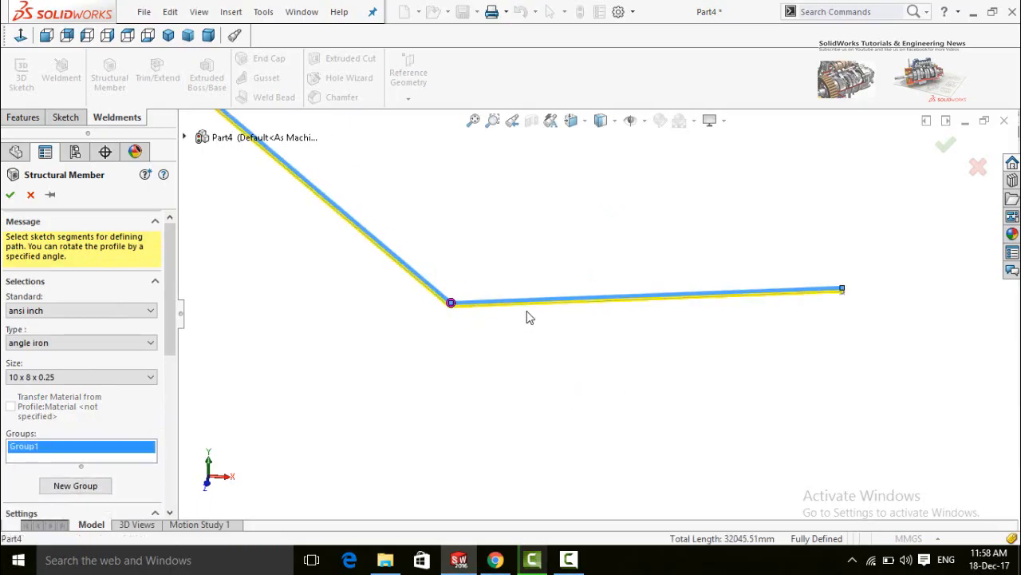
pyautogui.moveTo(526, 318); pyautogui.dragTo(609, 331, button='middle')
pyautogui.scroll(5, 613, 330)
pyautogui.scroll(-5, 643, 249)
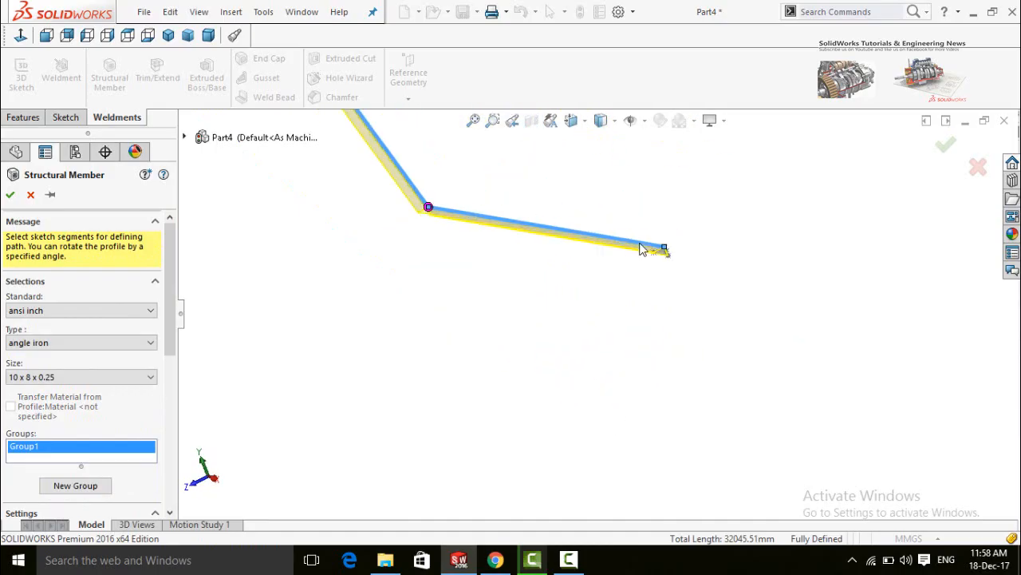
pyautogui.scroll(-5, 645, 296)
pyautogui.moveTo(610, 319)
pyautogui.mouseDown(button='middle')
pyautogui.moveTo(522, 326)
pyautogui.moveTo(591, 316)
pyautogui.mouseUp(button='middle')
pyautogui.scroll(2, 590, 316)
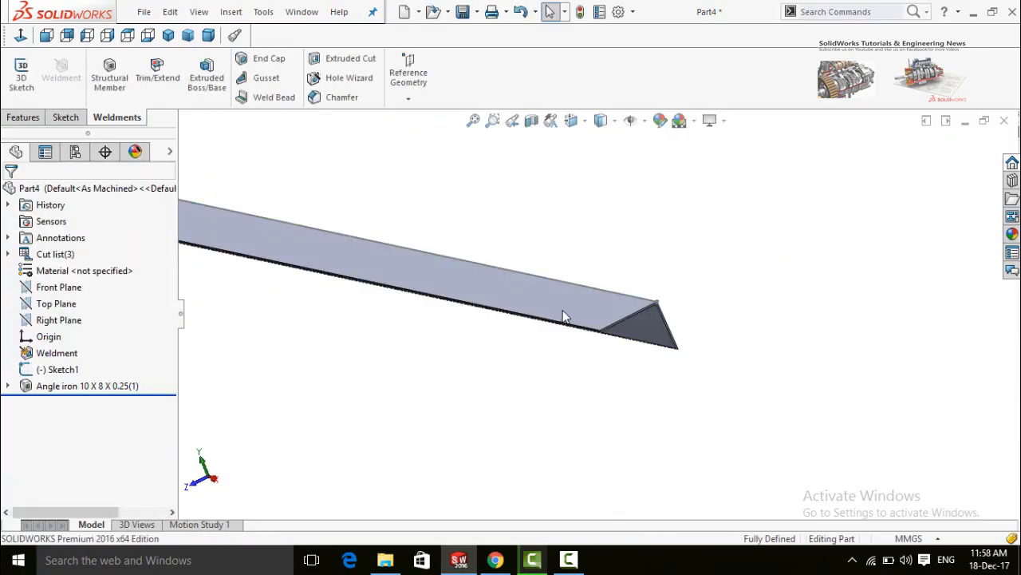
pyautogui.moveTo(562, 316); pyautogui.dragTo(810, 260, button='middle')
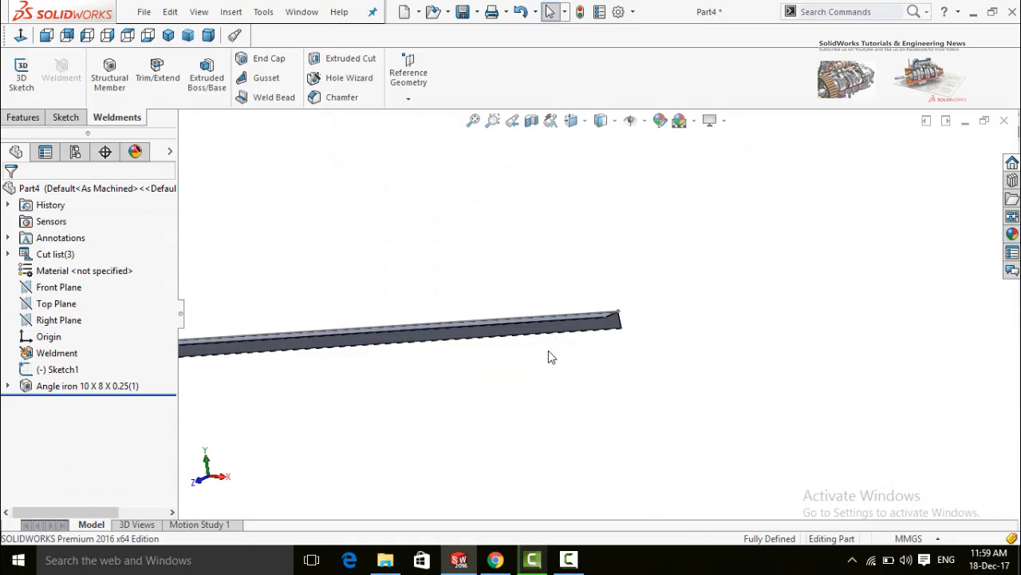
pyautogui.scroll(2, 554, 355)
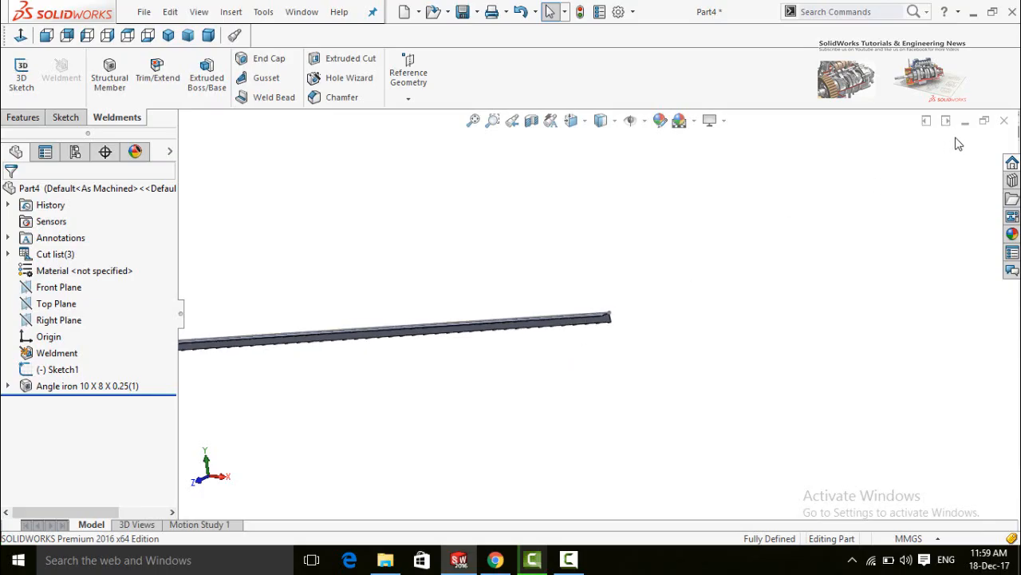
pyautogui.click(569, 560)
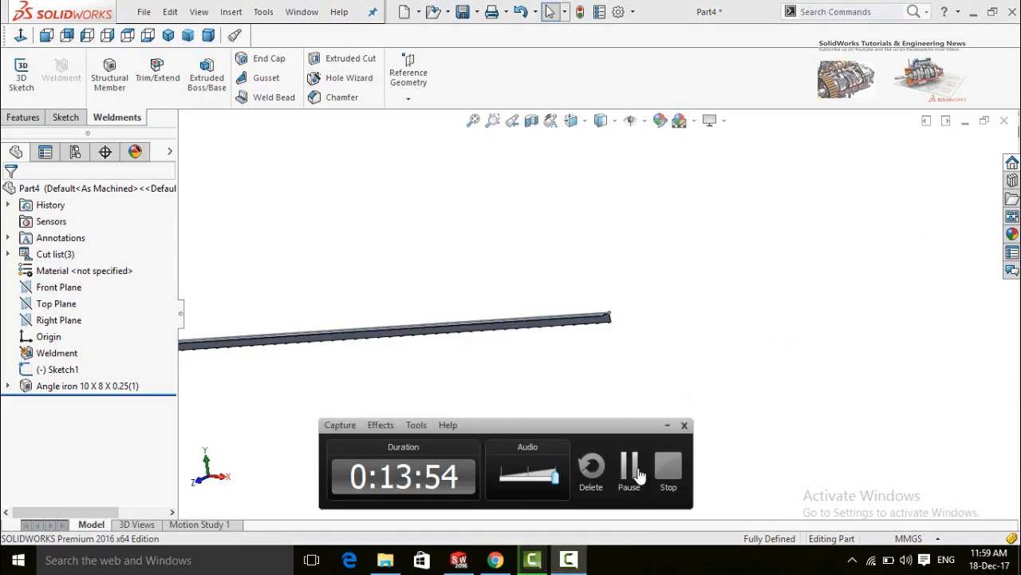